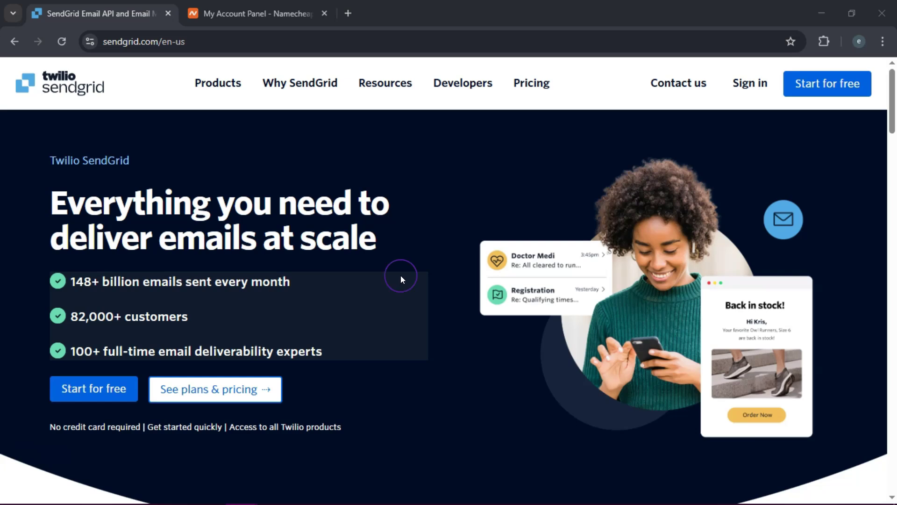
Go from the SendGrid login page to the 'Sign up now!' new-account option
click(755, 90)
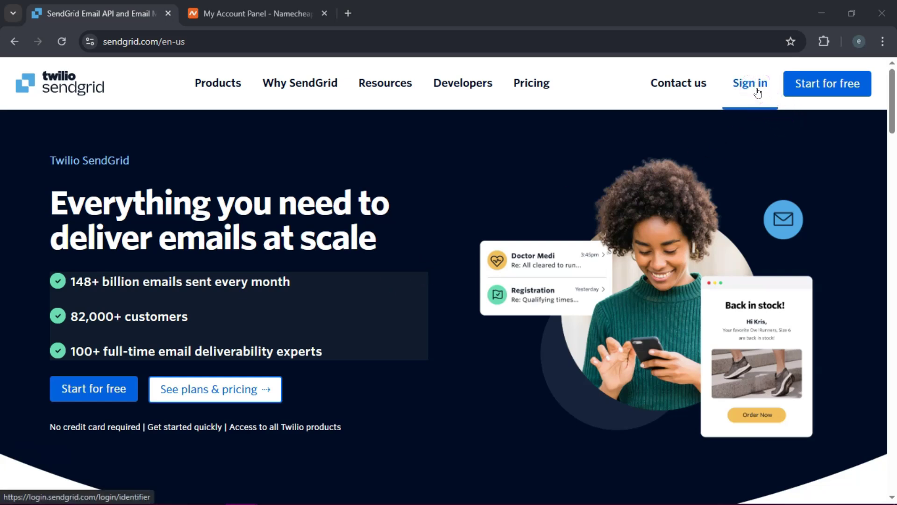
click(758, 93)
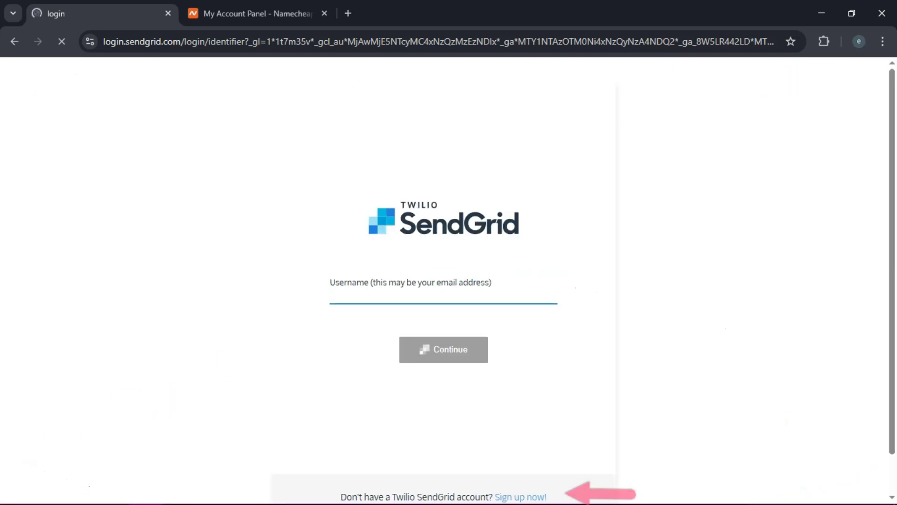
click(522, 497)
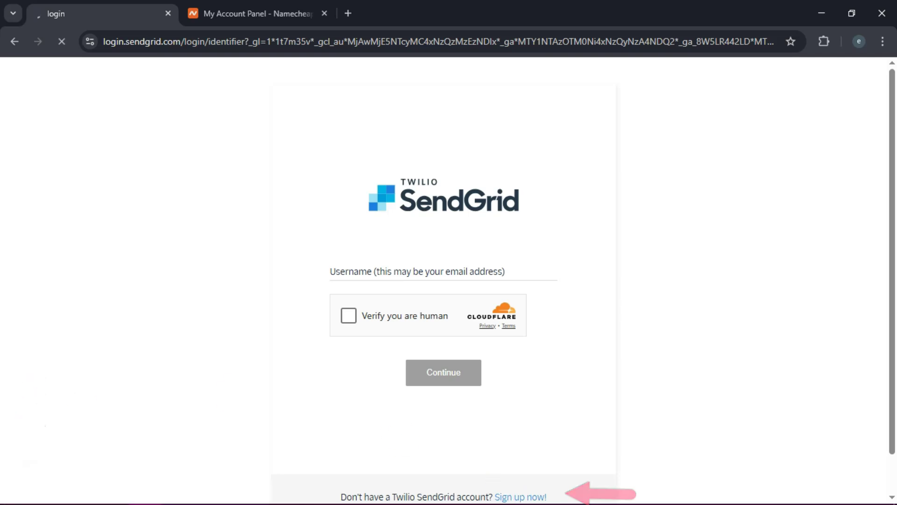
Work through the Twilio sign-up form to reach the free-trial Welcome guide
drag(891, 276, 894, 192)
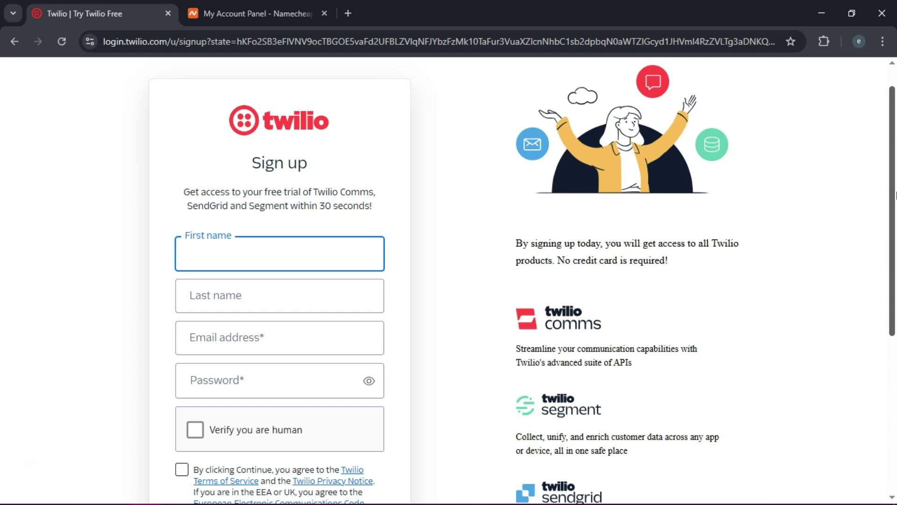
drag(895, 195, 895, 209)
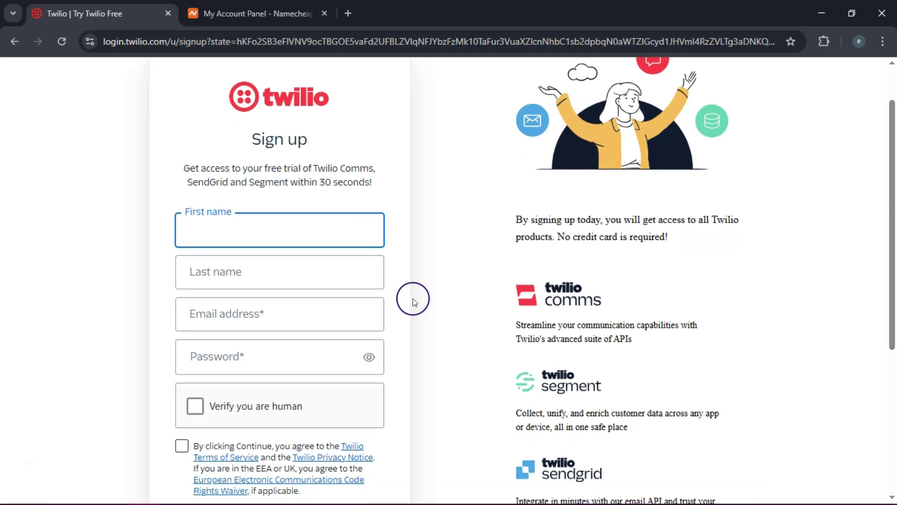
drag(893, 201, 893, 277)
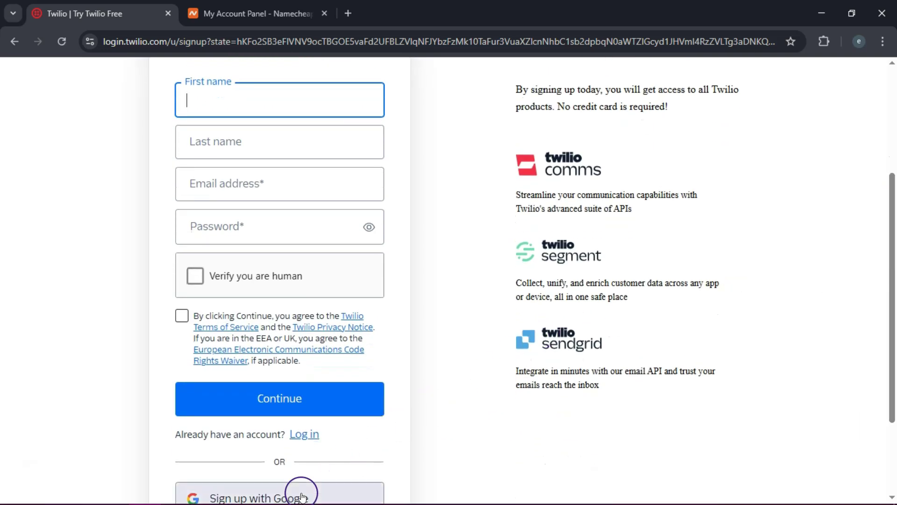
drag(894, 251, 894, 233)
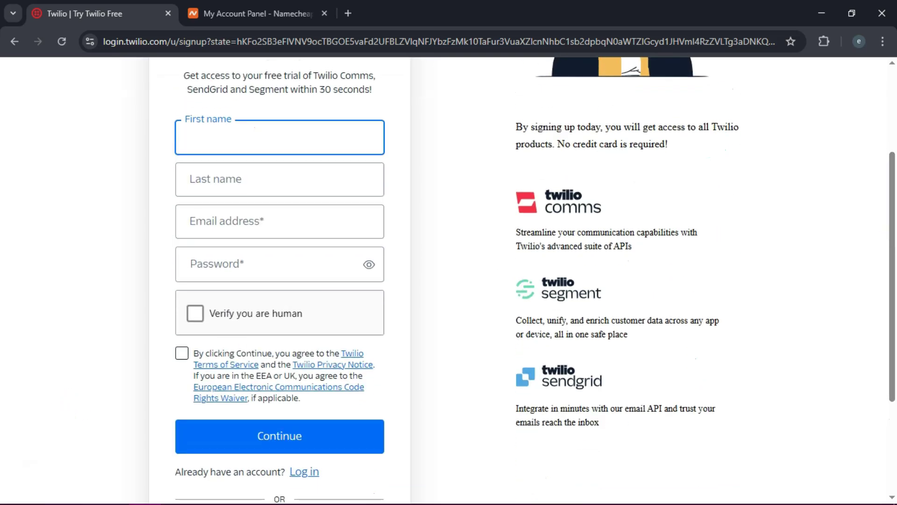
click(653, 317)
scroll(653, 317, up, 1)
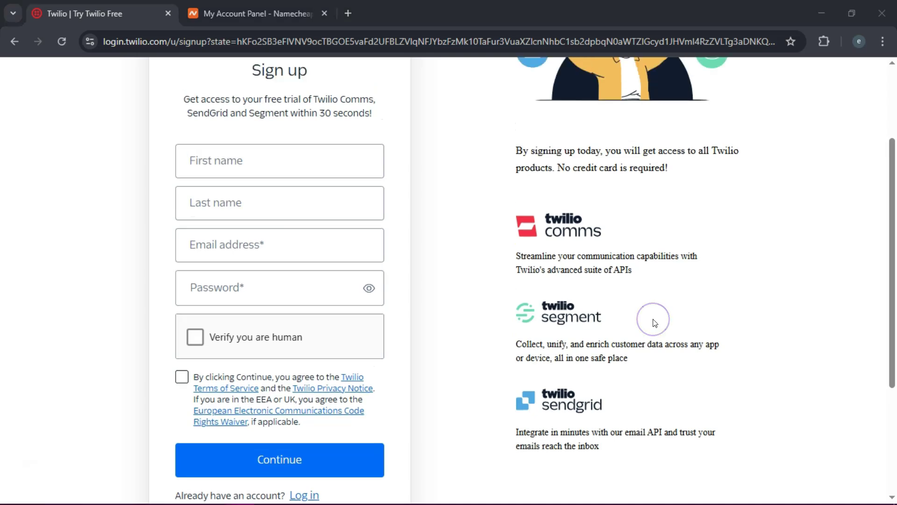
click(890, 144)
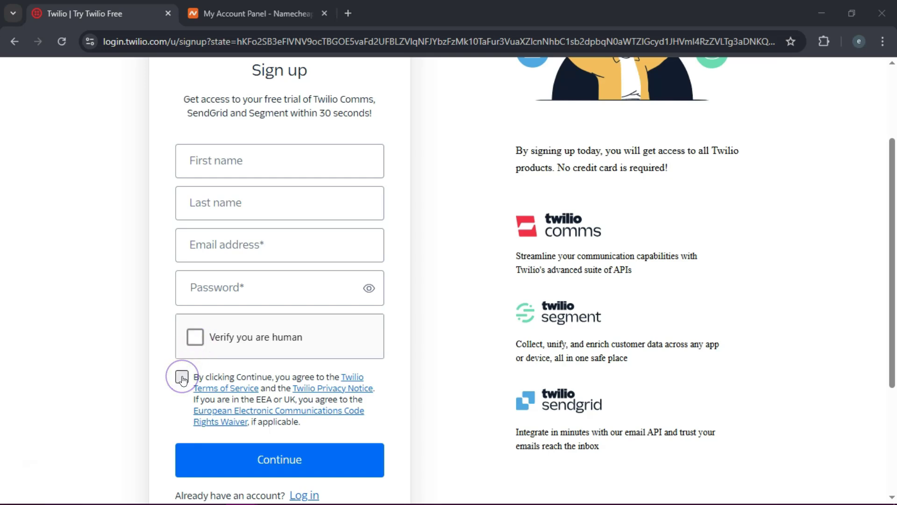
click(292, 466)
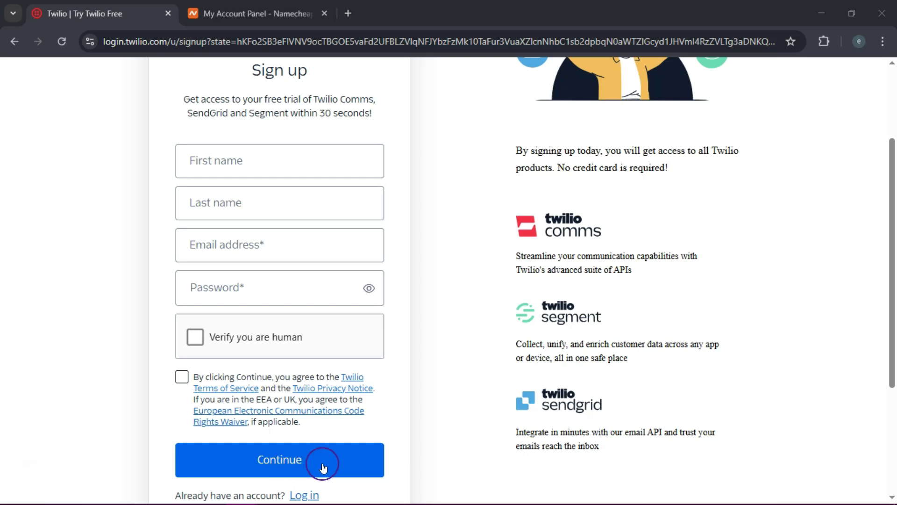
click(485, 447)
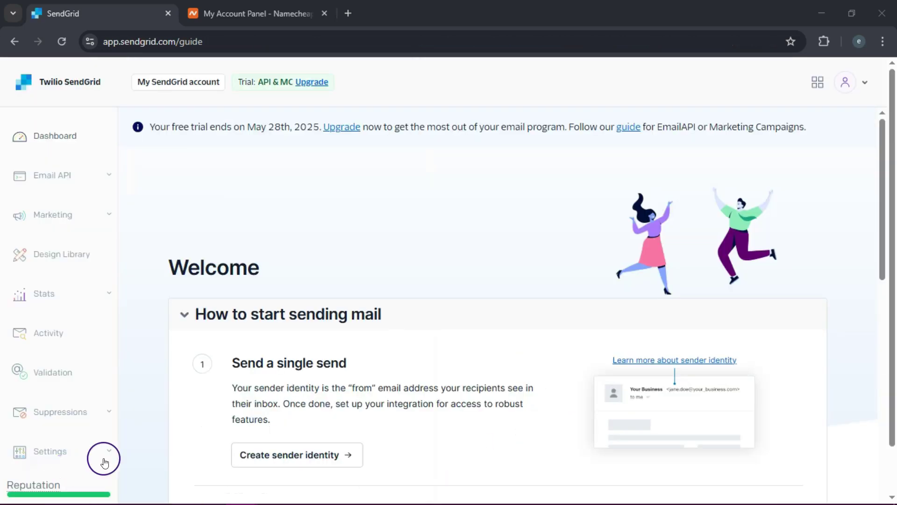
Expand Settings in the left sidebar and open Sender Authentication
drag(886, 176, 894, 124)
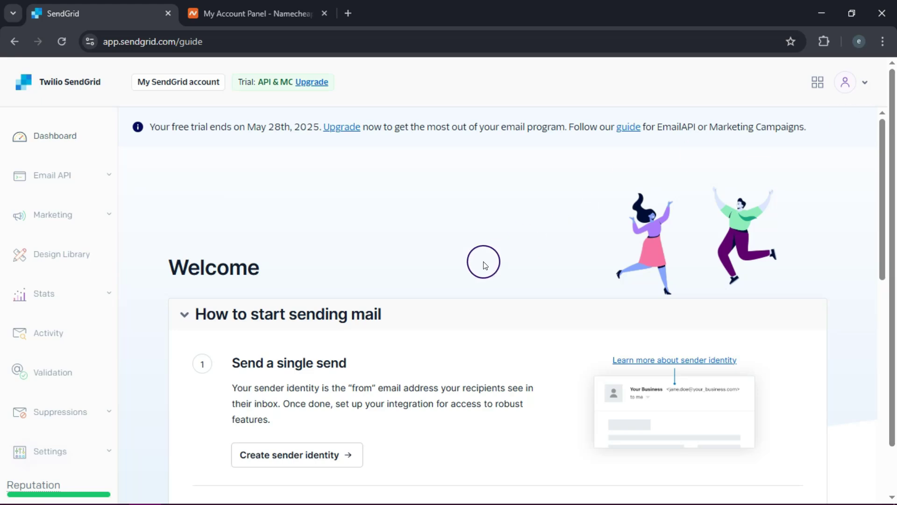
scroll(894, 196, down, 1)
click(104, 396)
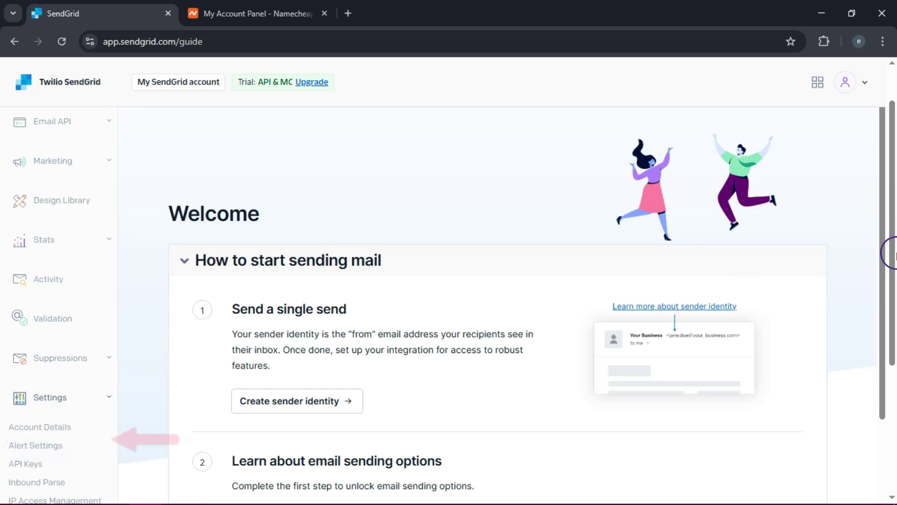
scroll(713, 294, down, 2)
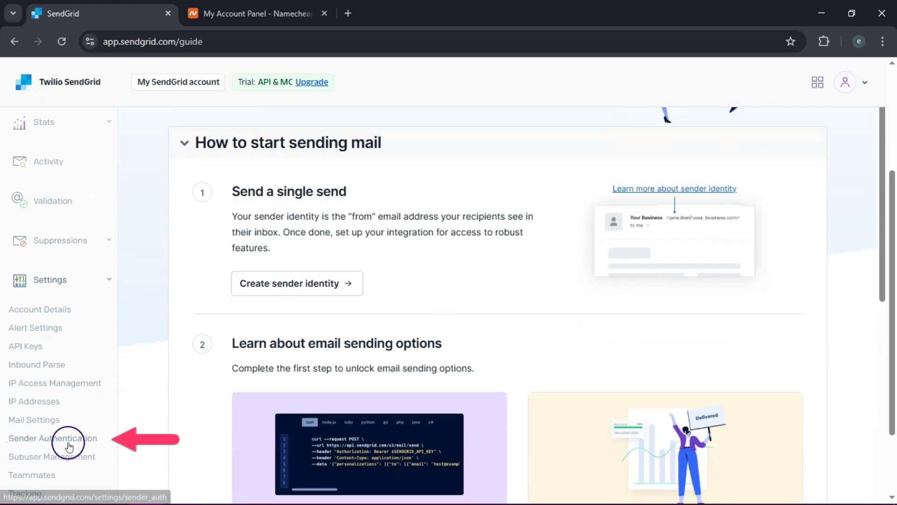
click(92, 438)
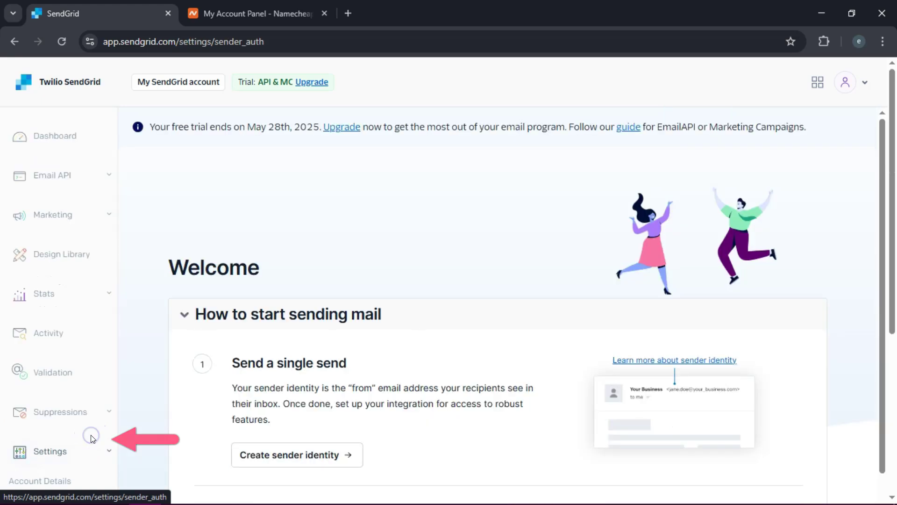
Start domain authentication with GoDaddy chosen as the DNS host
click(653, 447)
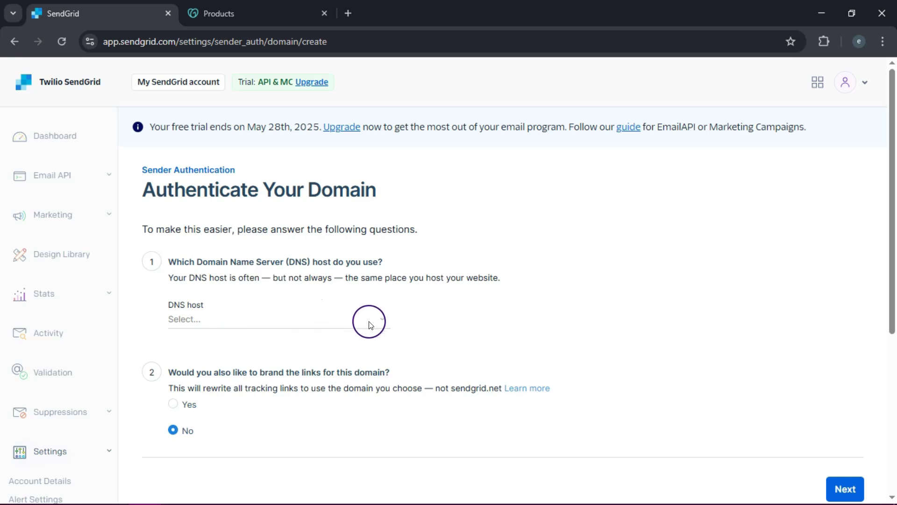
click(382, 319)
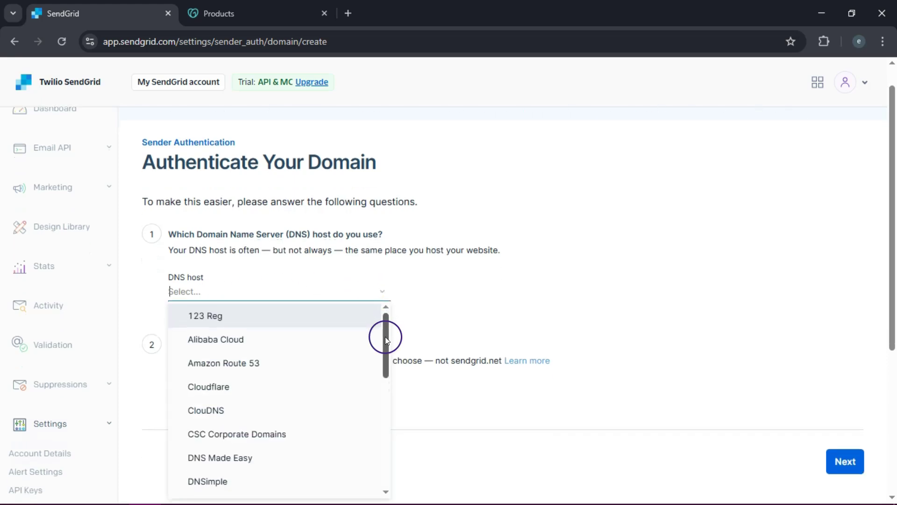
drag(385, 336, 386, 363)
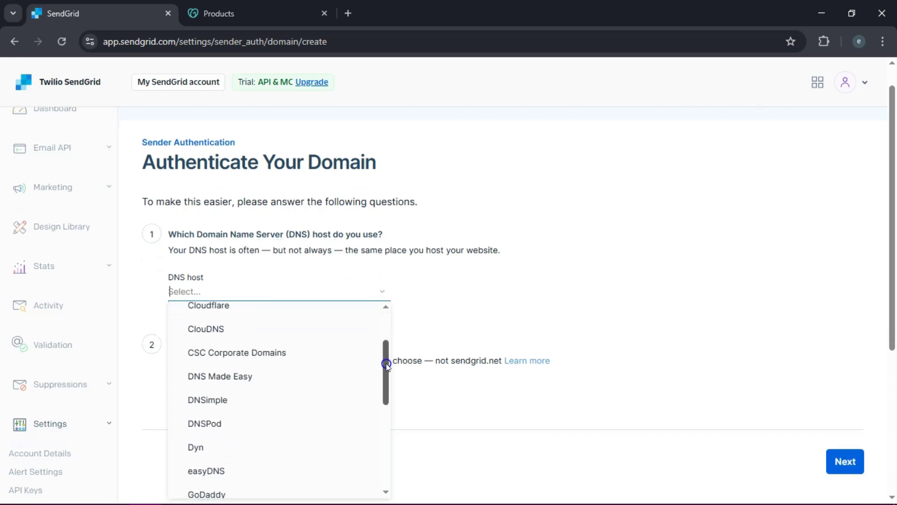
click(273, 488)
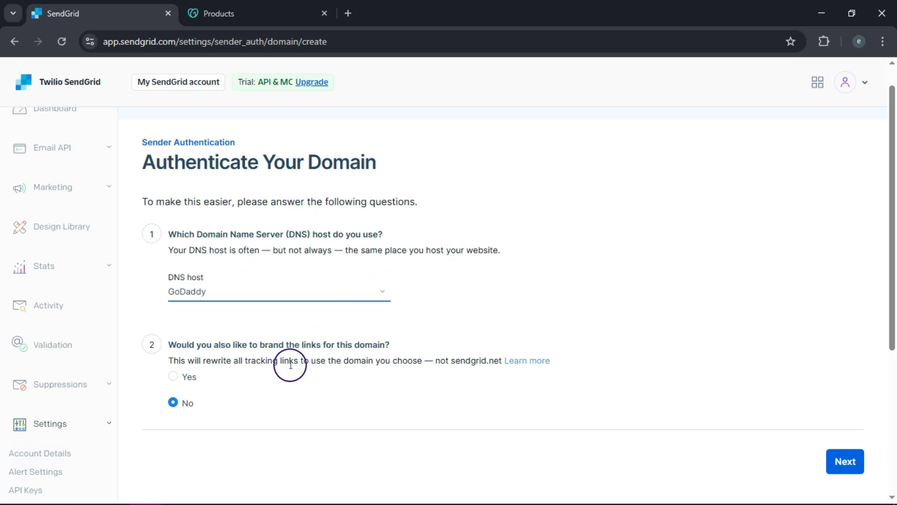
drag(893, 241, 893, 307)
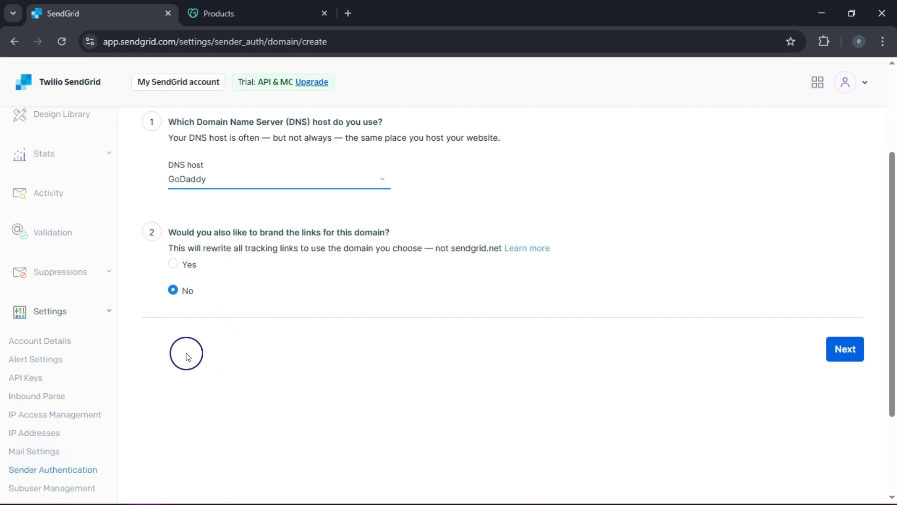
click(848, 348)
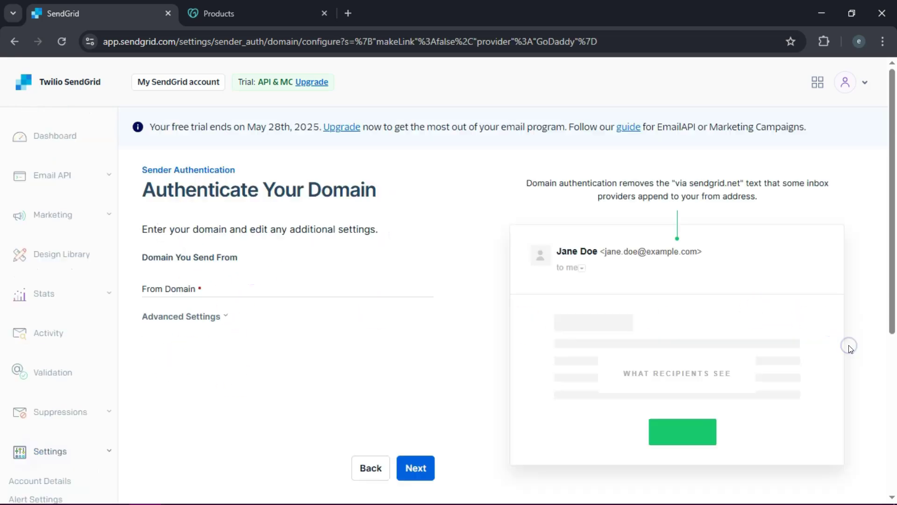
Enter jacktantestdomain.com as the From Domain, review Advanced Settings, then move to GoDaddy's Products tab
click(209, 290)
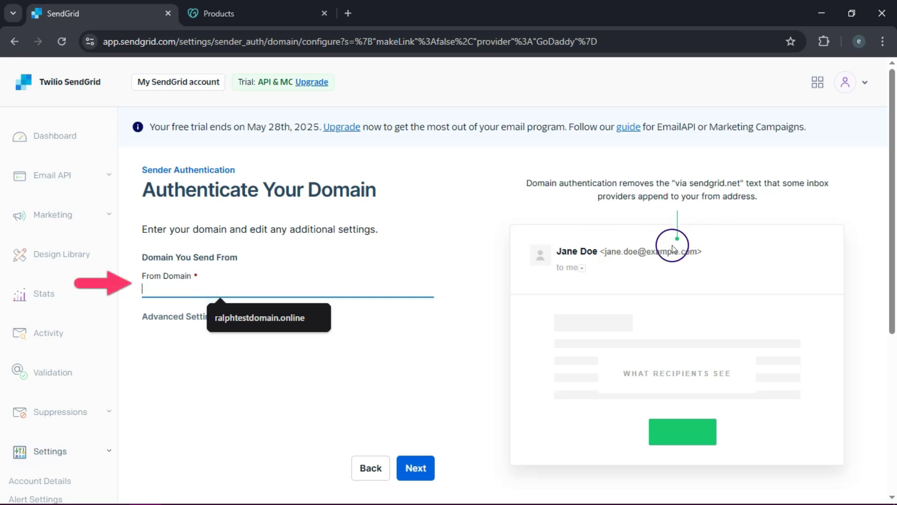
click(283, 311)
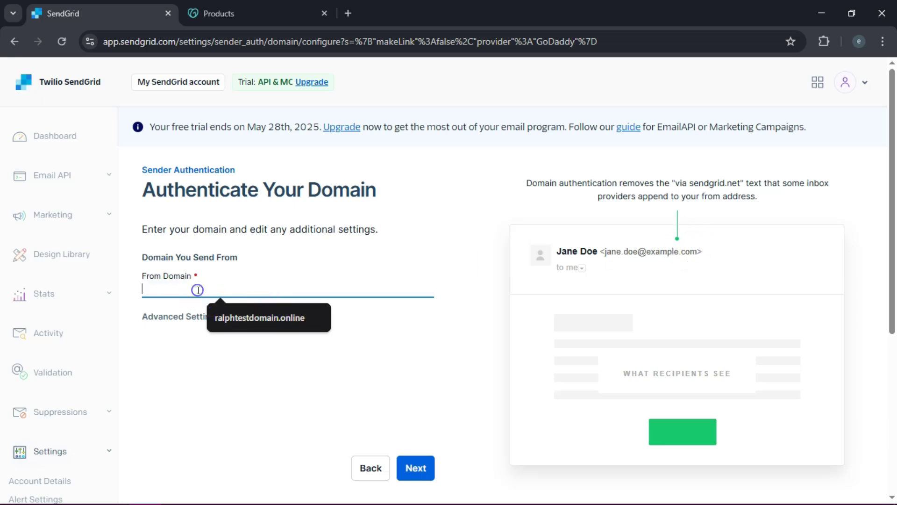
text(jack)
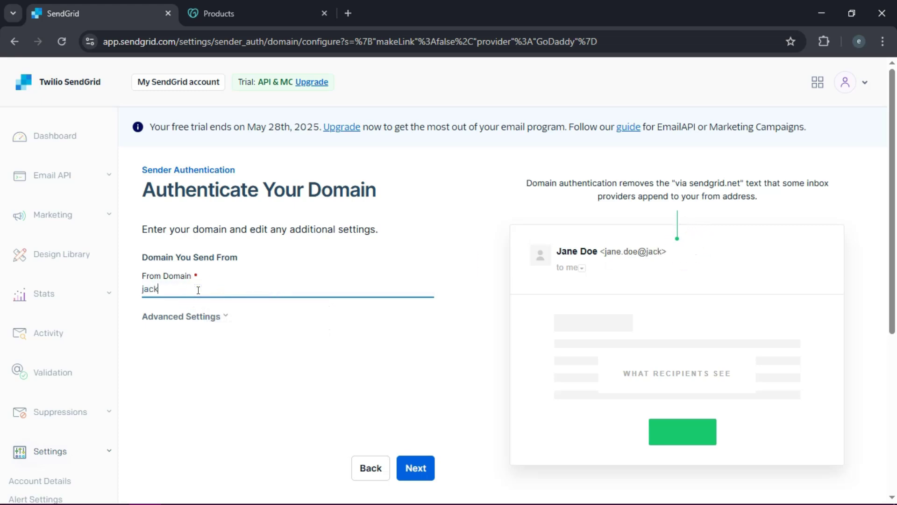
text(tantestdomain.com)
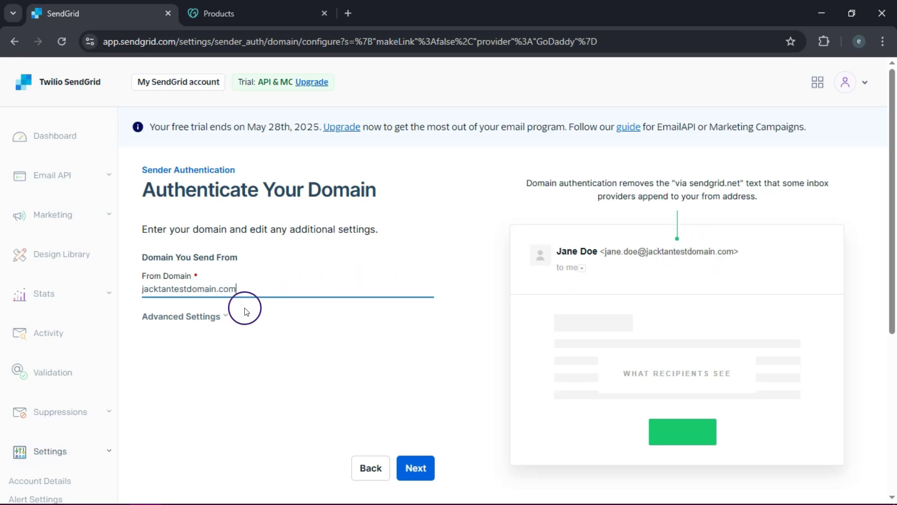
click(215, 316)
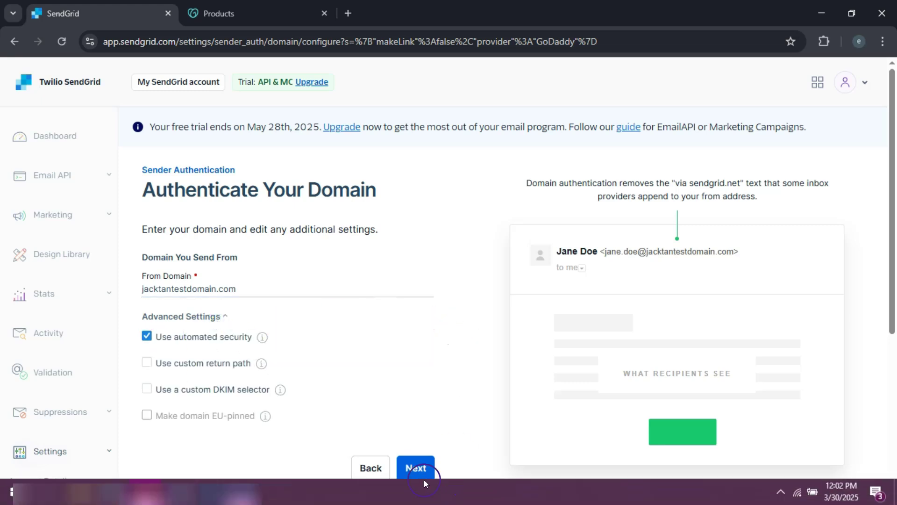
click(430, 354)
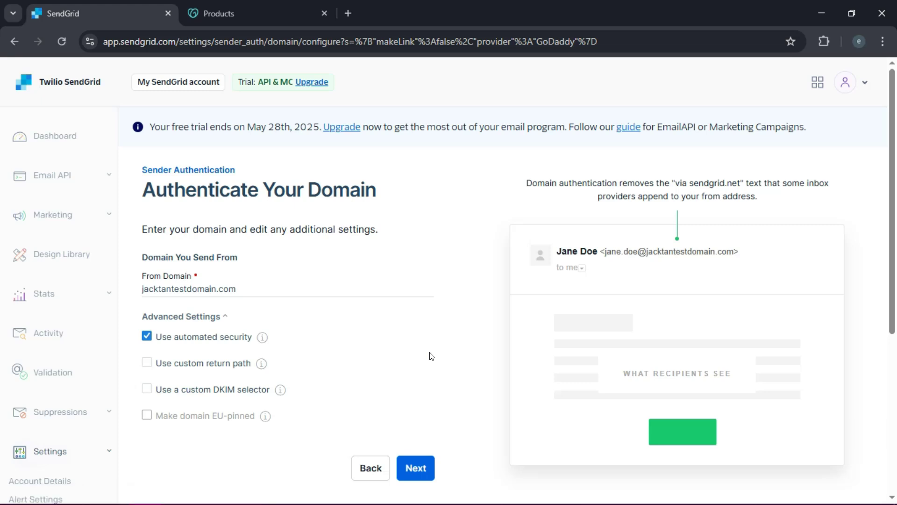
click(221, 411)
click(62, 397)
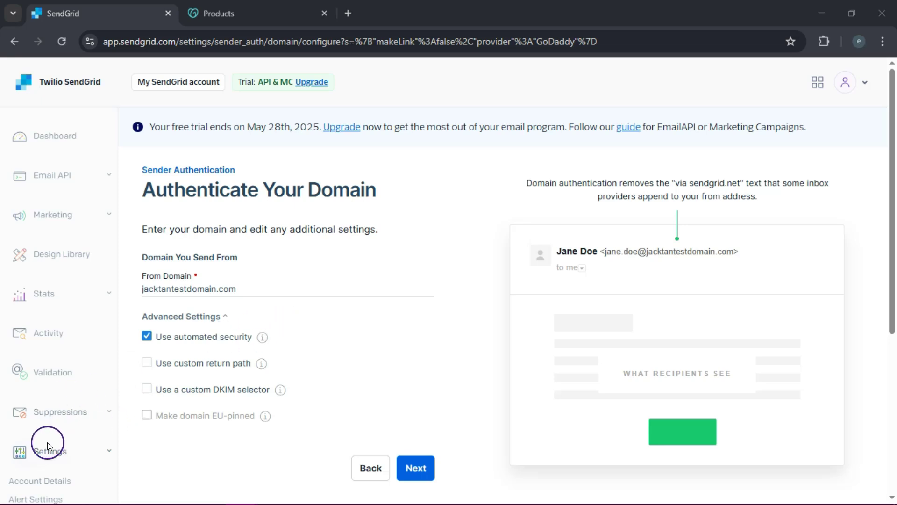
click(259, 13)
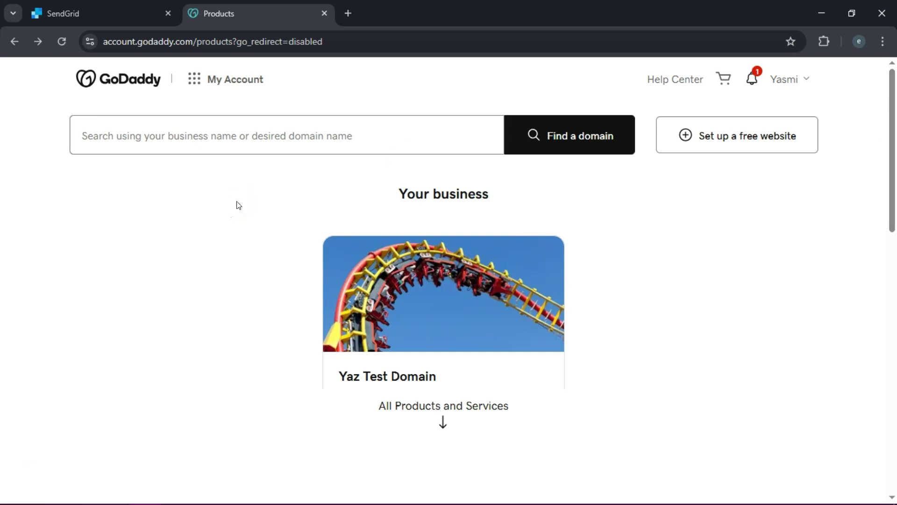
Search GoDaddy for jacktantestdomain.com, then return to the products list showing yaztestdomain.online
click(249, 120)
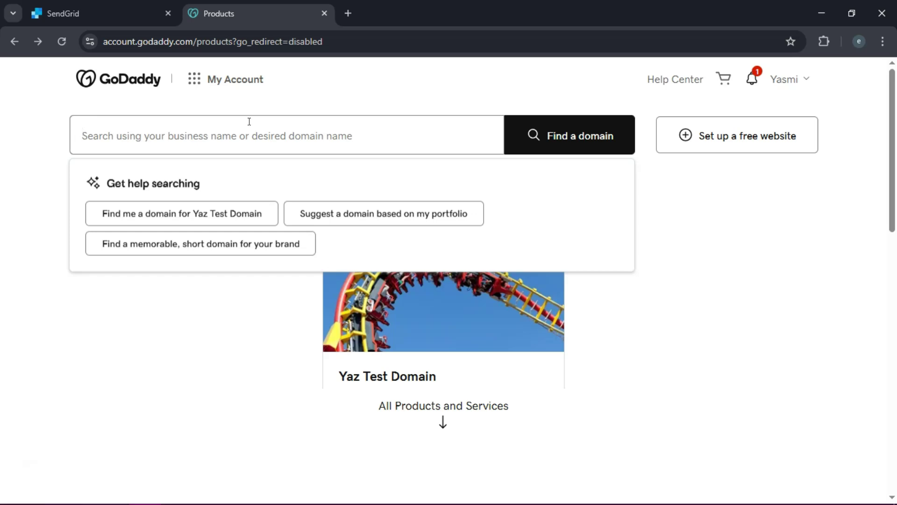
text(jac)
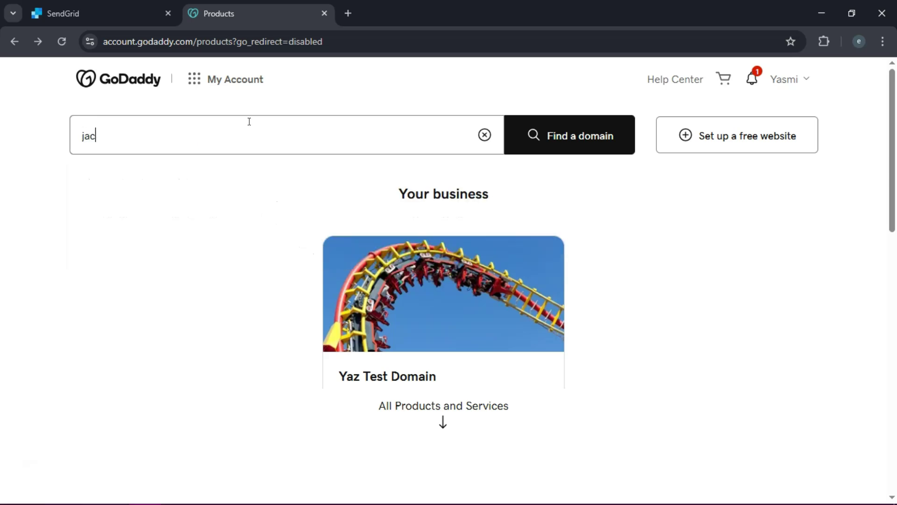
text(ktantestdomain.com)
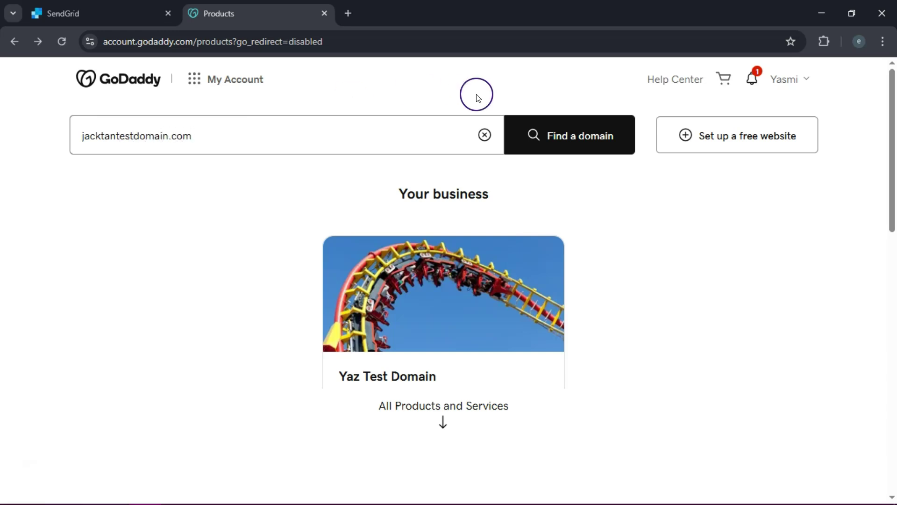
click(568, 130)
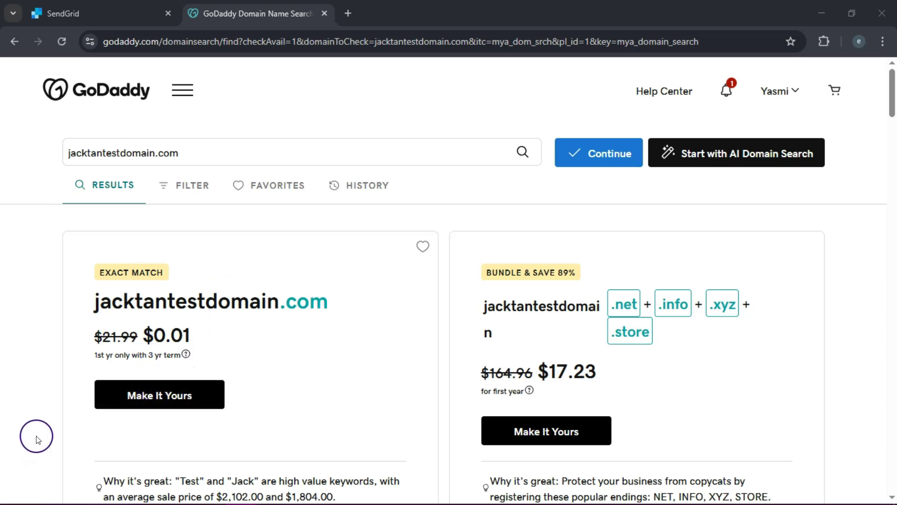
click(14, 41)
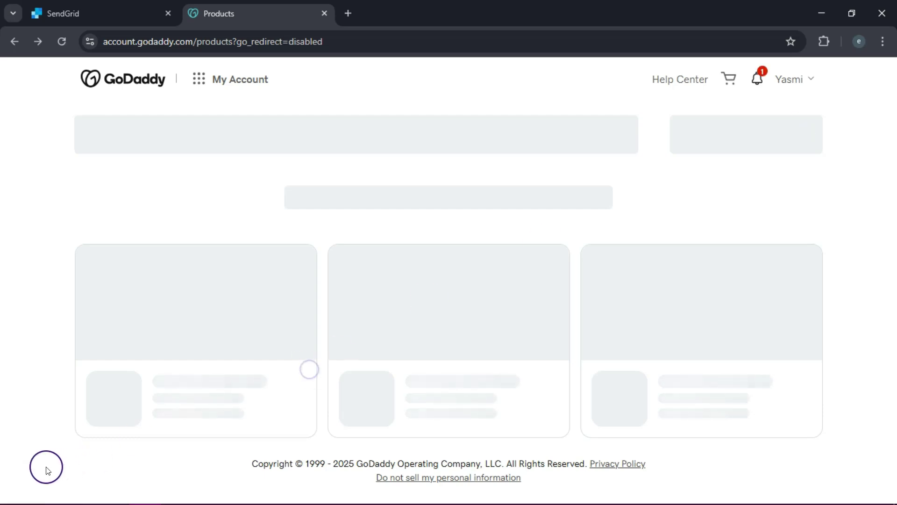
scroll(448, 253, down, 10)
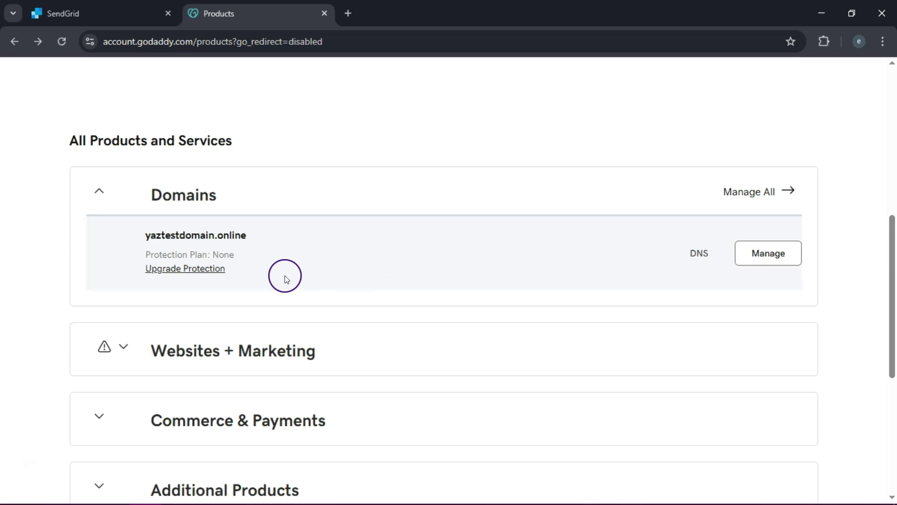
Manage yaztestdomain.online and bring up its DNS Records tab
click(767, 261)
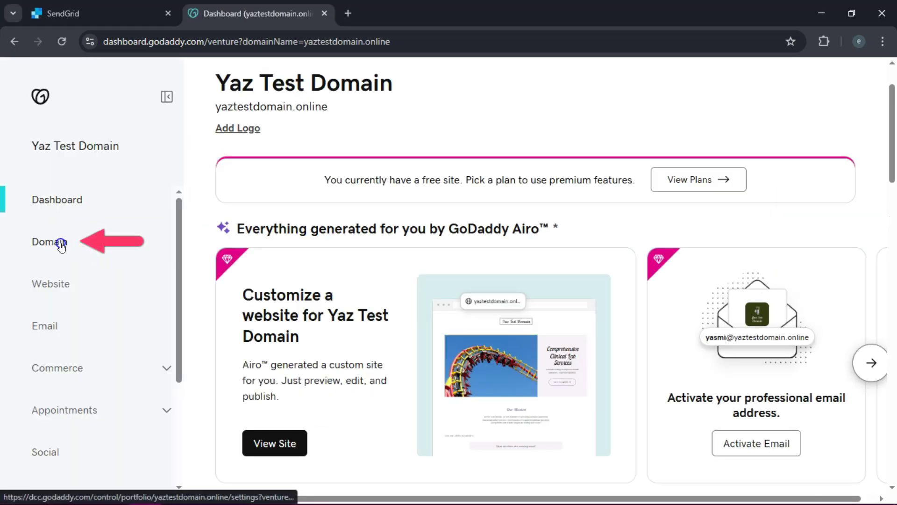
click(60, 243)
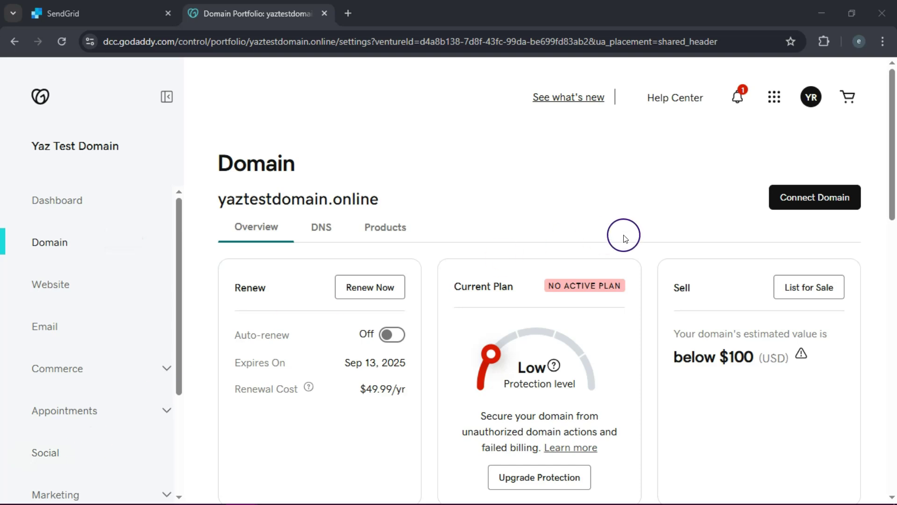
scroll(894, 117, down, 2)
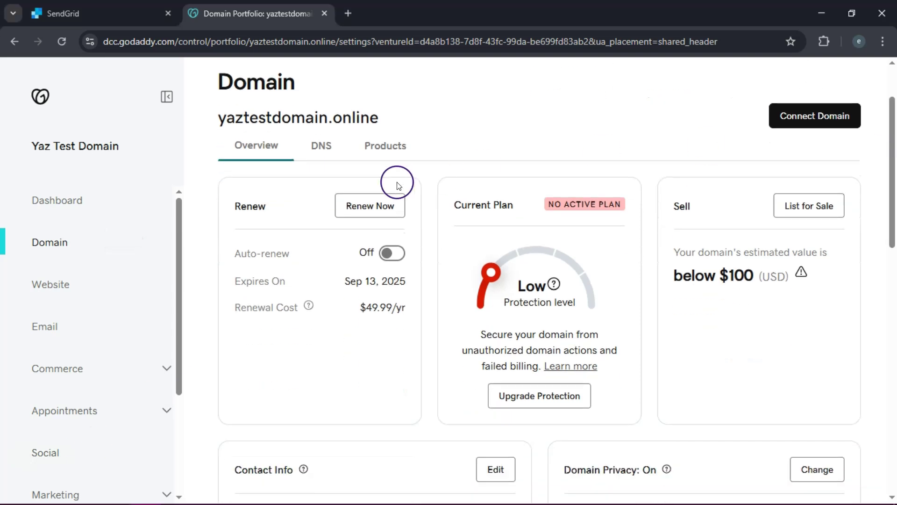
click(323, 148)
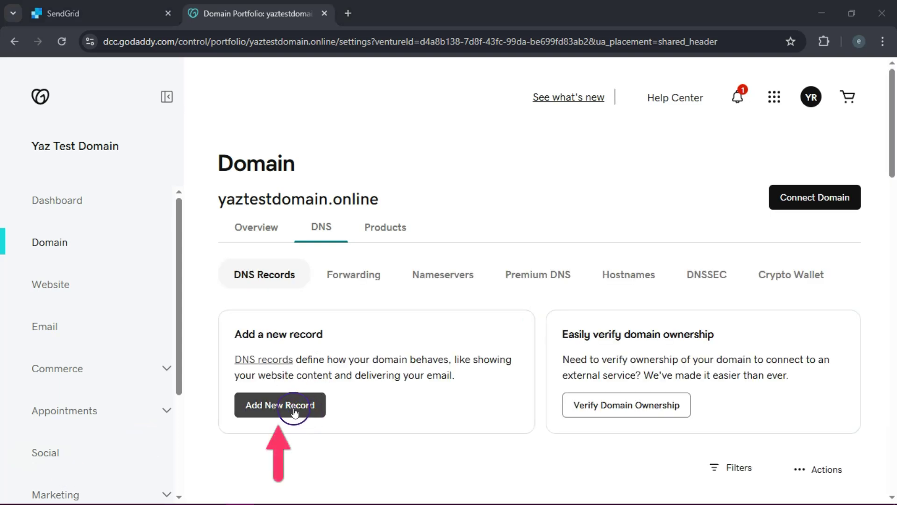
Add a new DNS record of type CNAME, then return to the SendGrid tab
click(294, 412)
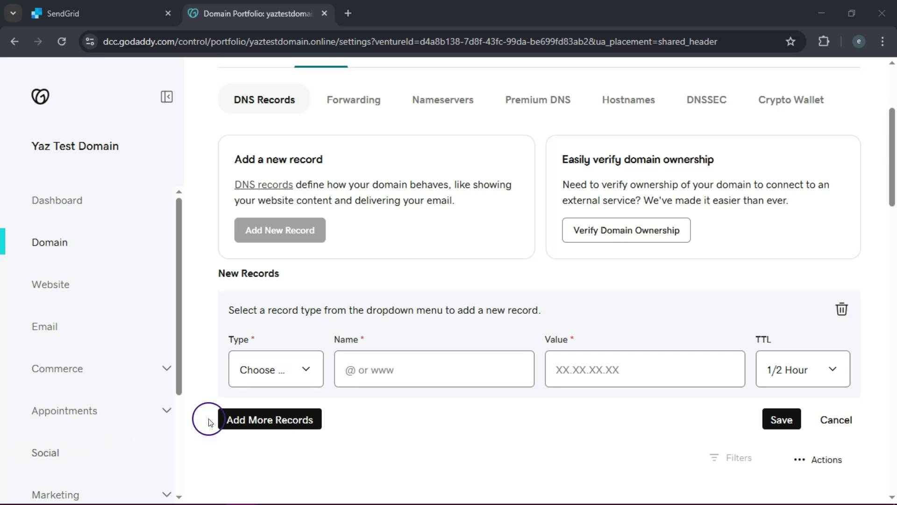
click(307, 367)
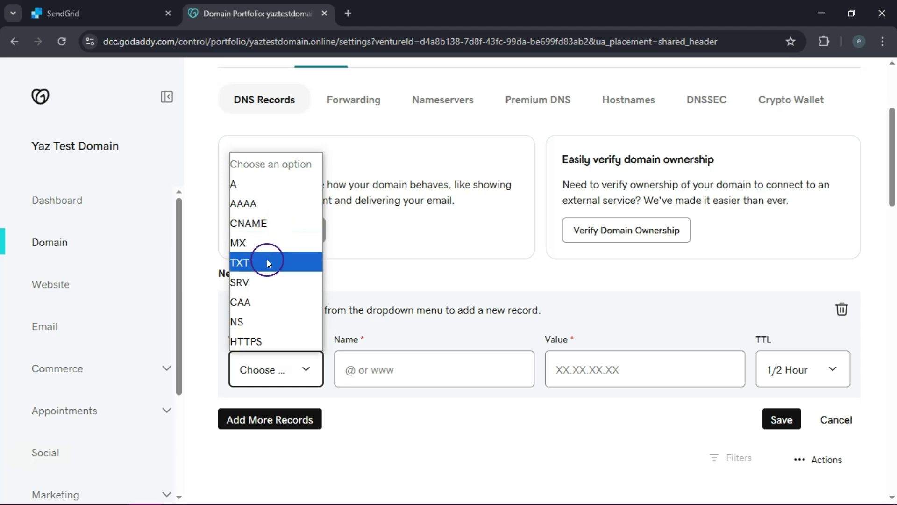
click(267, 224)
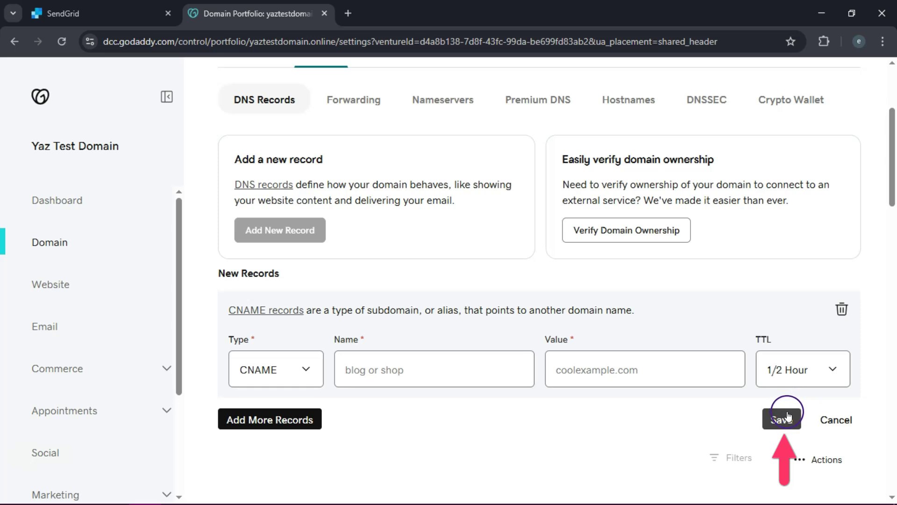
scroll(894, 182, down, 1)
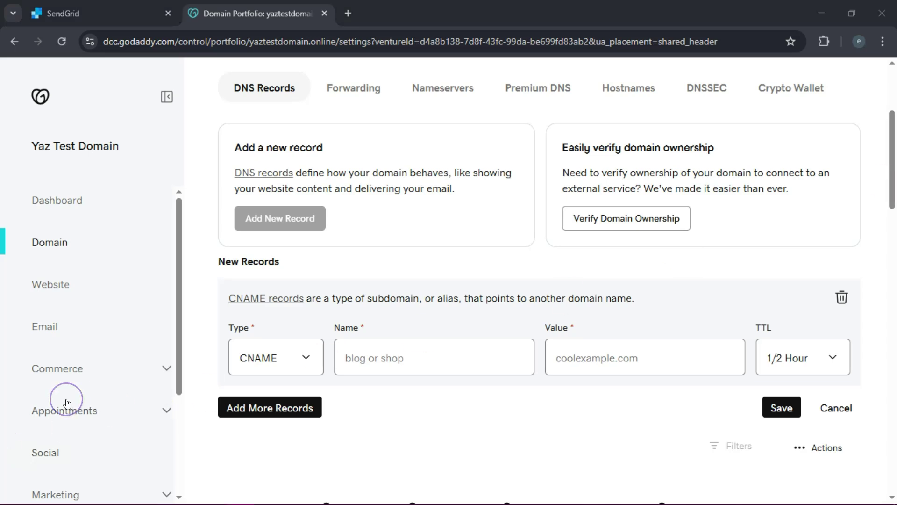
click(32, 429)
click(57, 470)
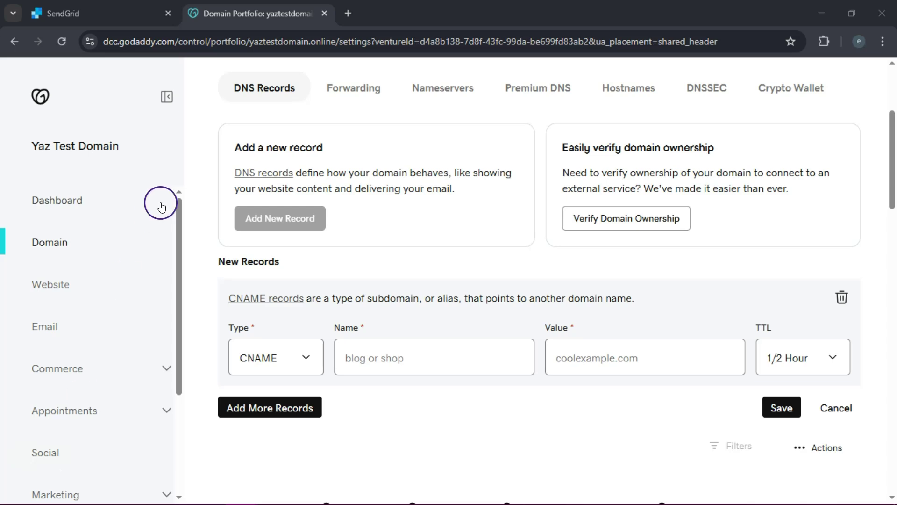
key(ctrl+shift+Tab)
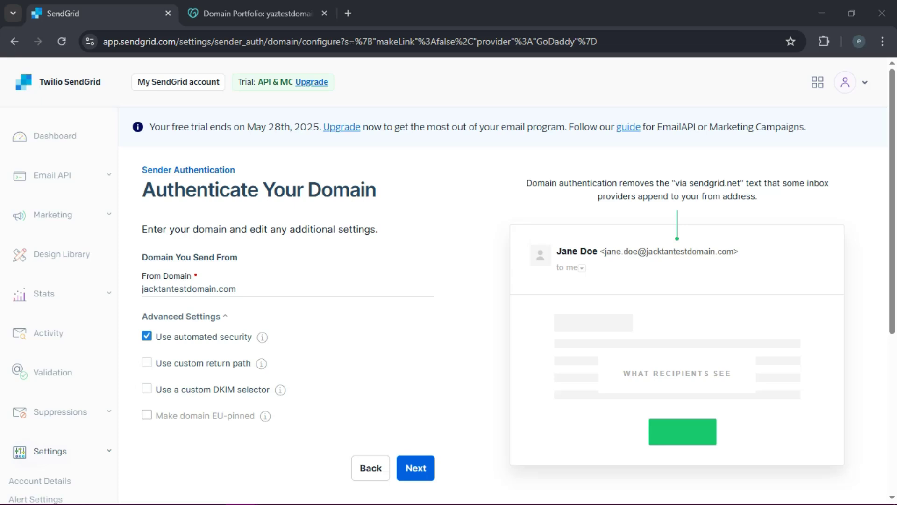
Close the GoDaddy tab and begin Single Sender verification via Verify an Address
click(49, 465)
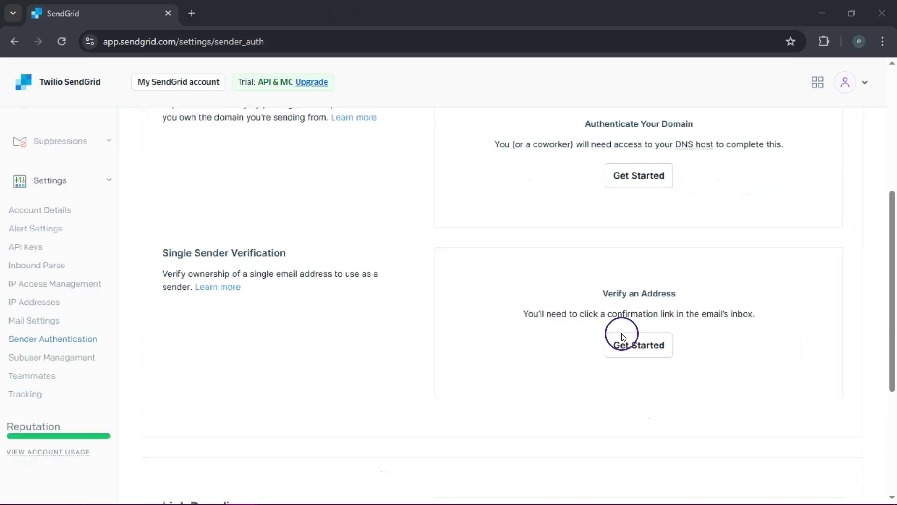
click(651, 346)
click(892, 159)
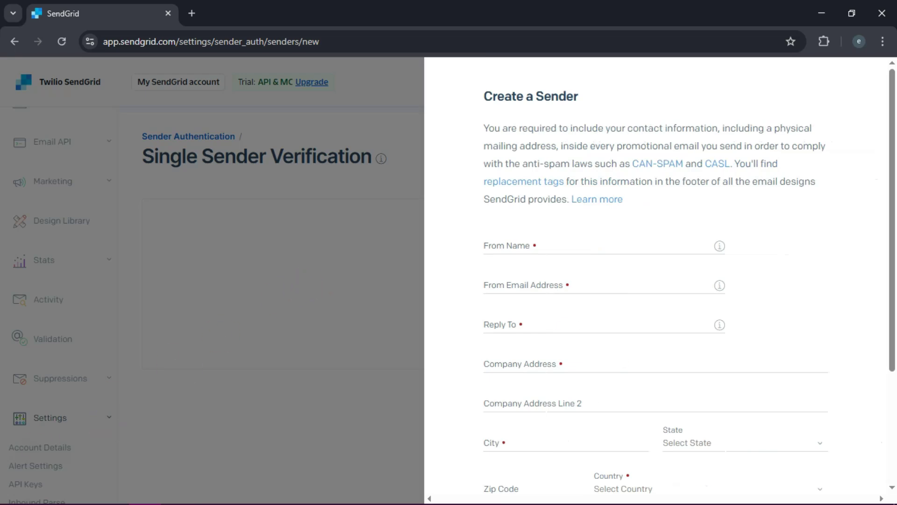
Enter the sender's name, from e-mail address (fixing its .com domain) and reply-to e-mail address
click(552, 246)
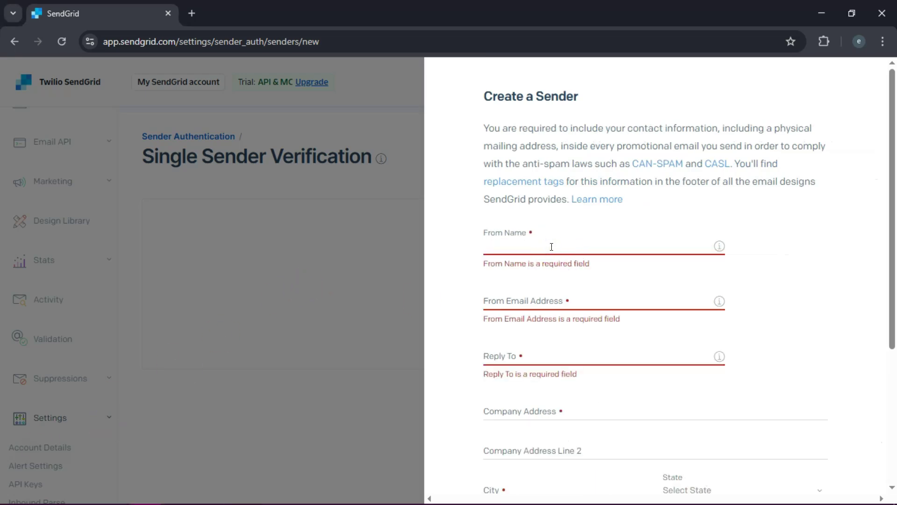
text(Jack)
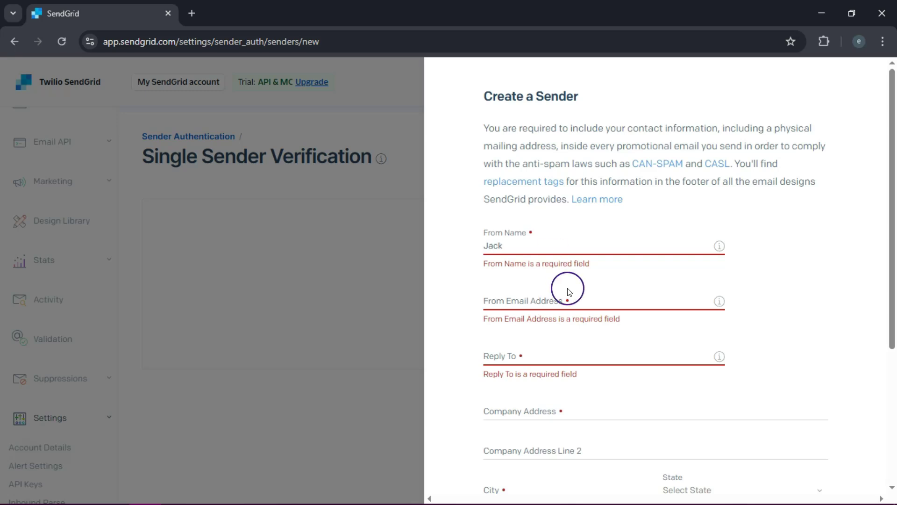
click(551, 296)
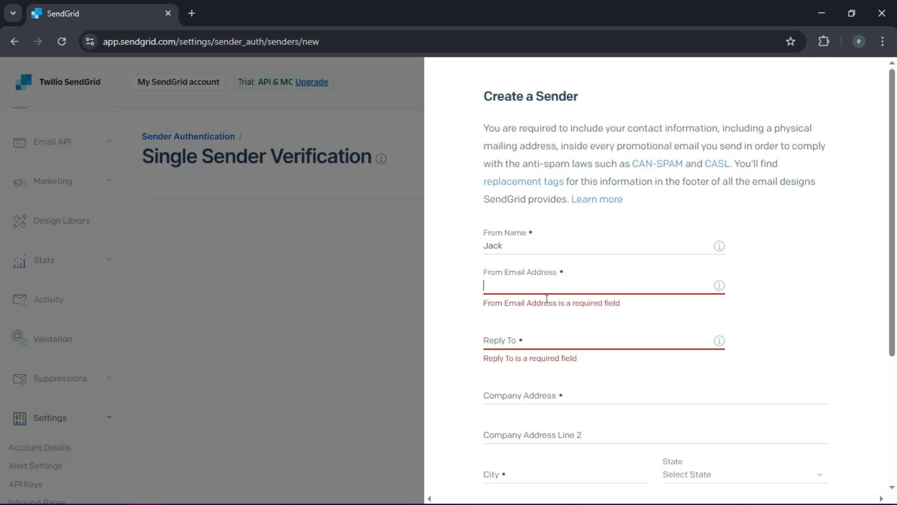
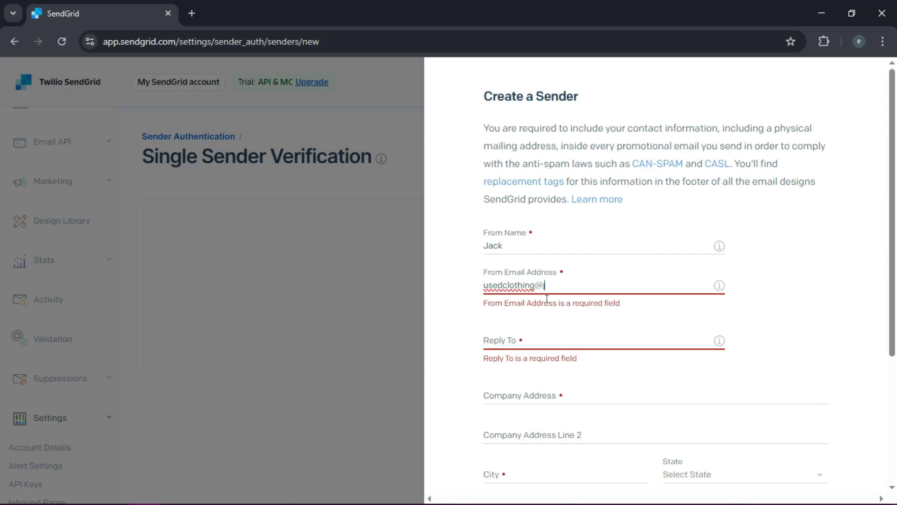
key(ctrl+a)
key(Right)
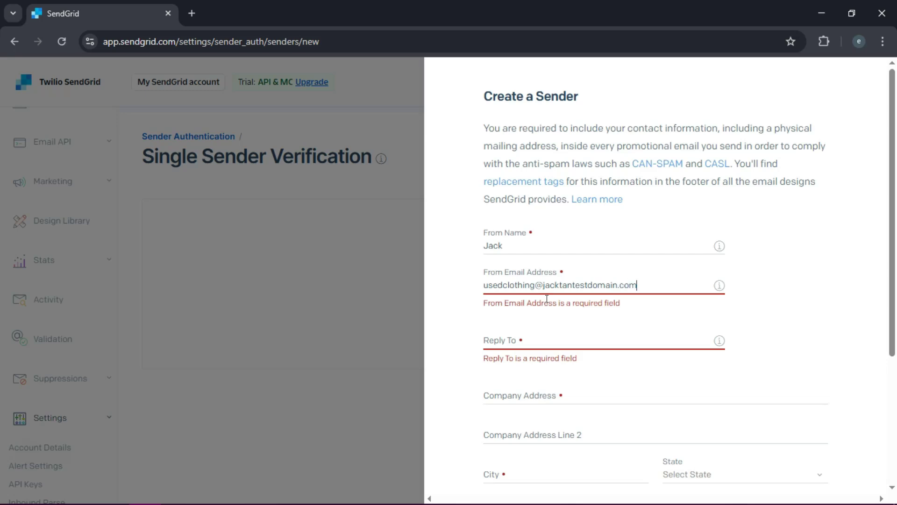
click(529, 334)
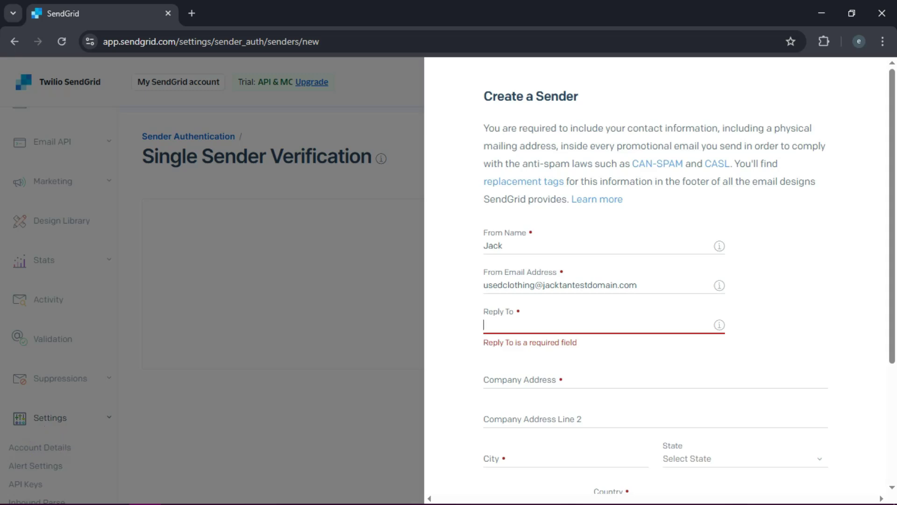
click(515, 311)
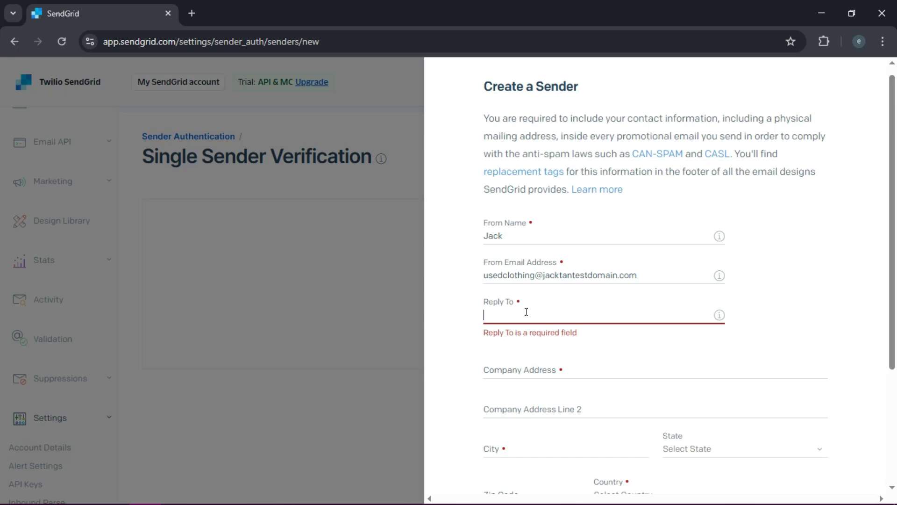
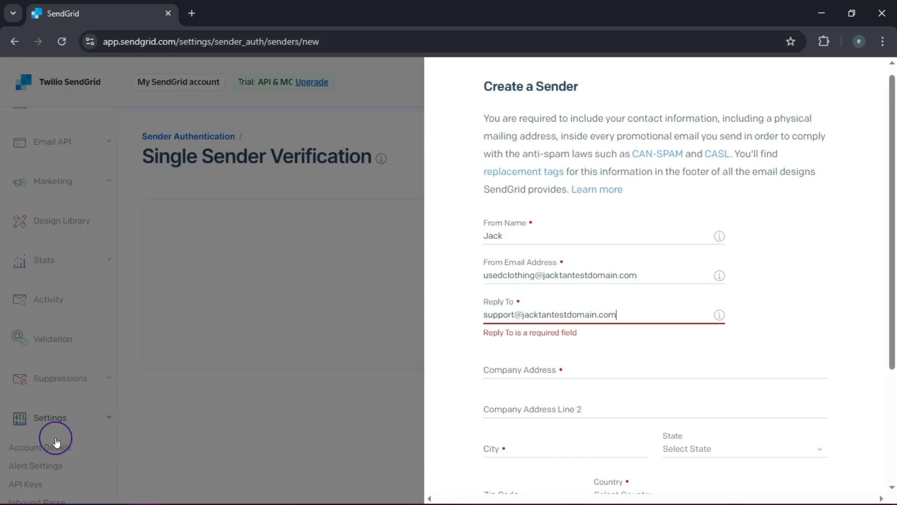
Fill the company address from a saved address, with state Illinois and country United States
scroll(887, 262, down, 2)
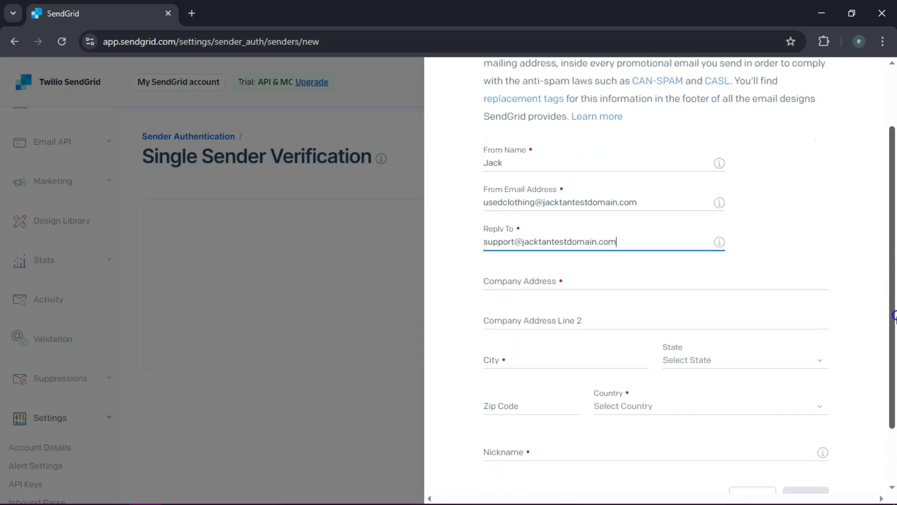
click(592, 277)
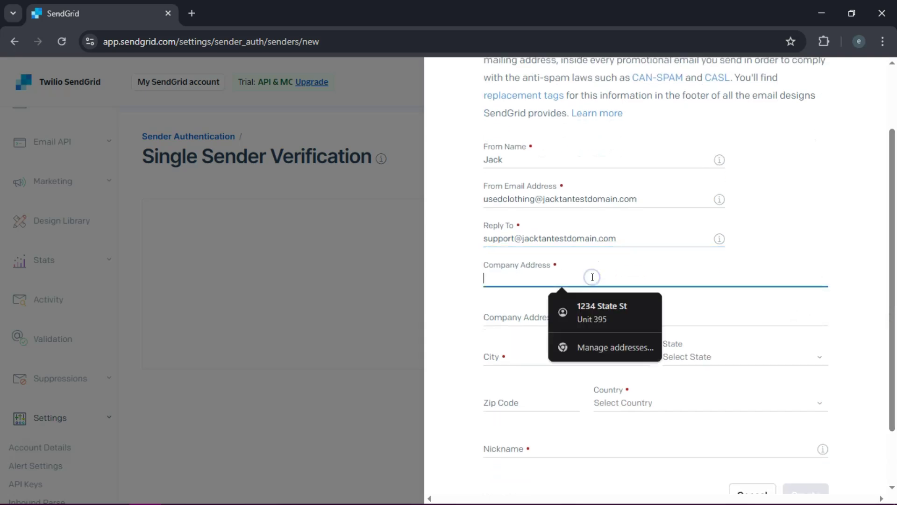
click(590, 307)
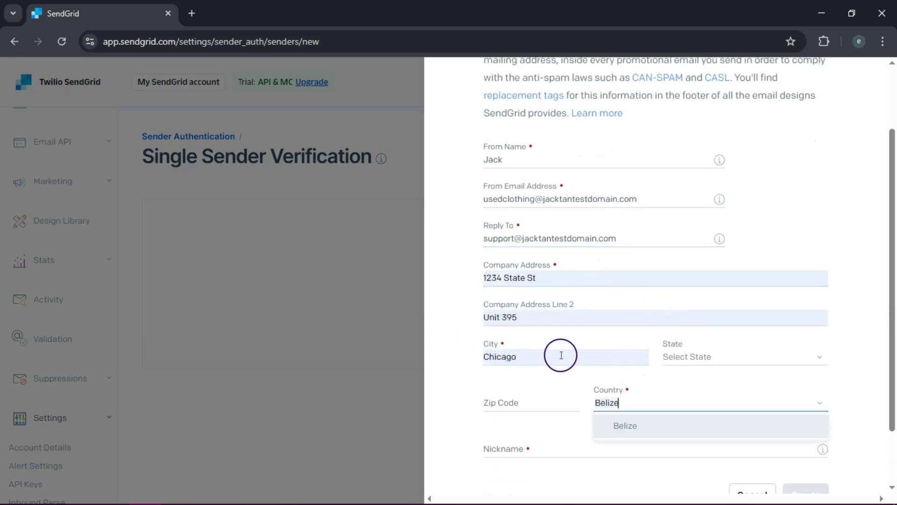
click(761, 357)
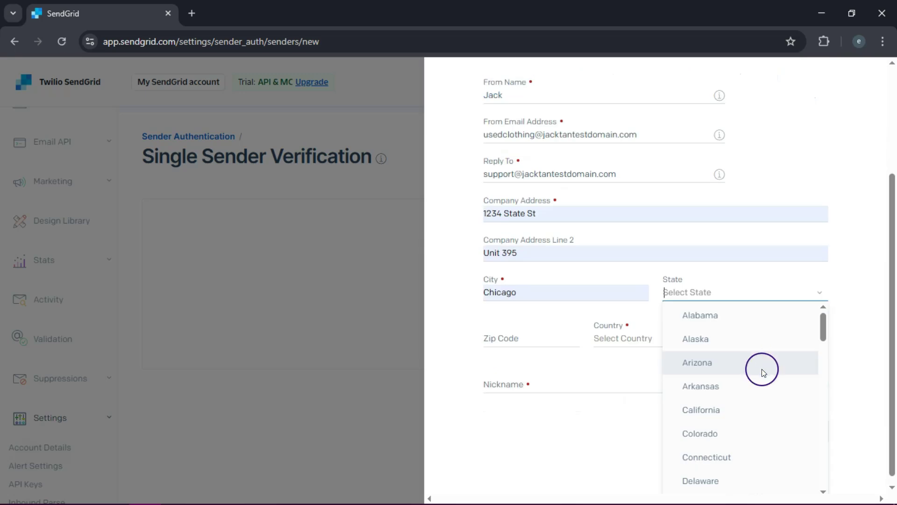
drag(826, 333, 819, 337)
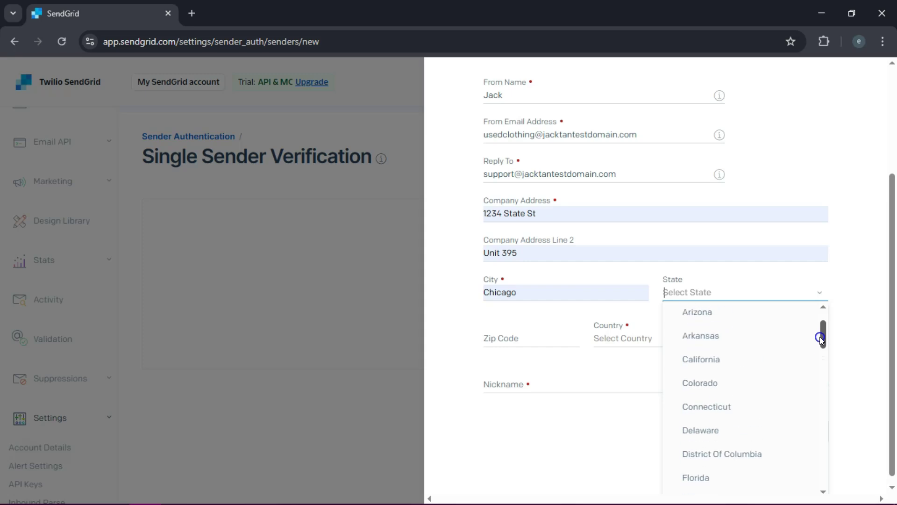
drag(824, 340, 823, 368)
click(747, 373)
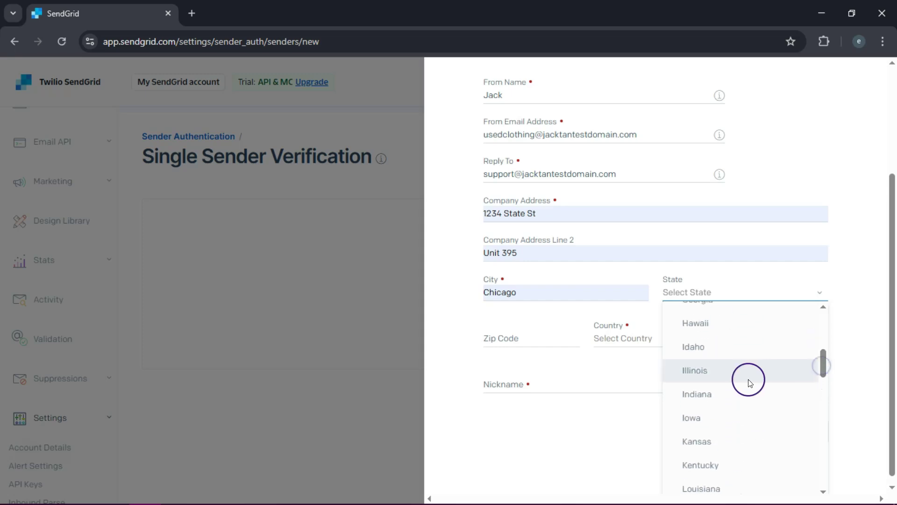
click(516, 338)
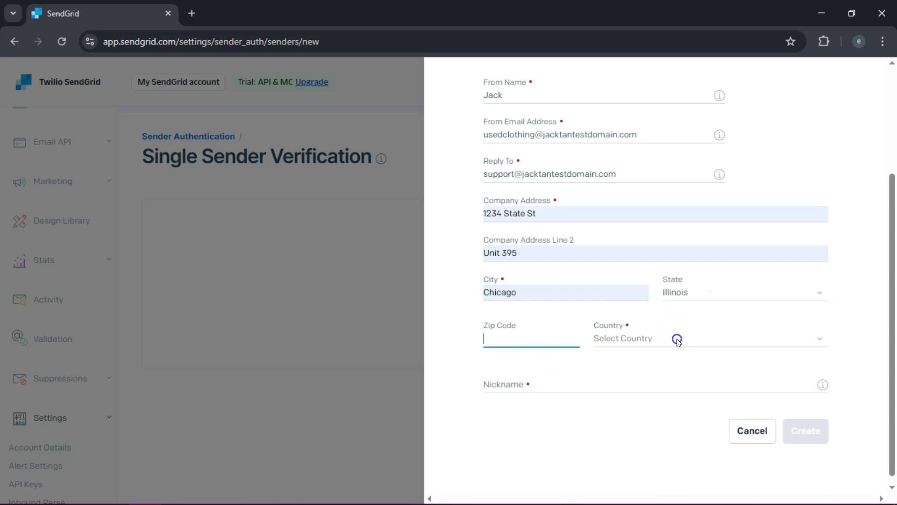
click(678, 338)
click(664, 315)
Enter the sender's nickname and create the single sender
click(535, 377)
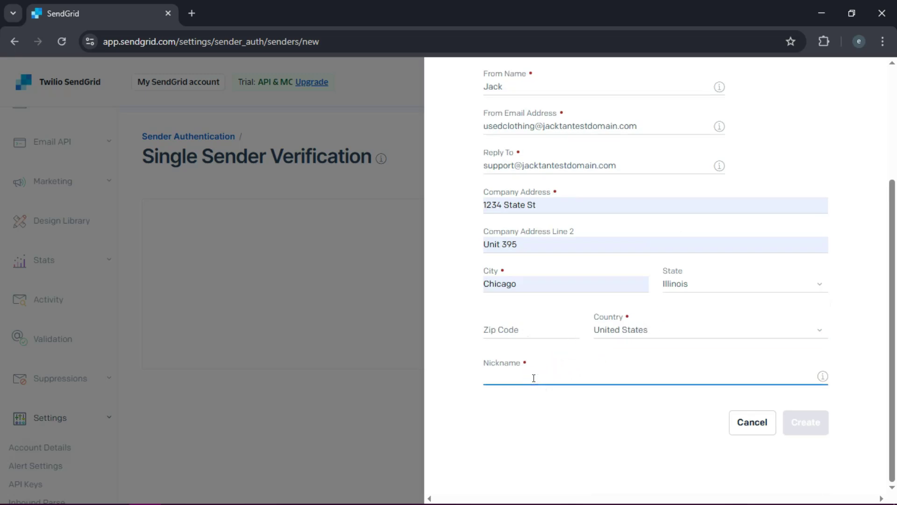
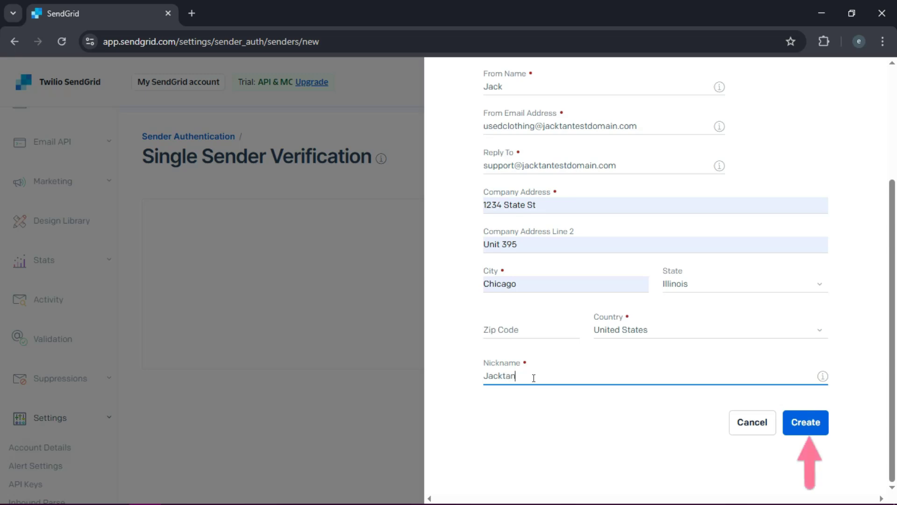
click(816, 426)
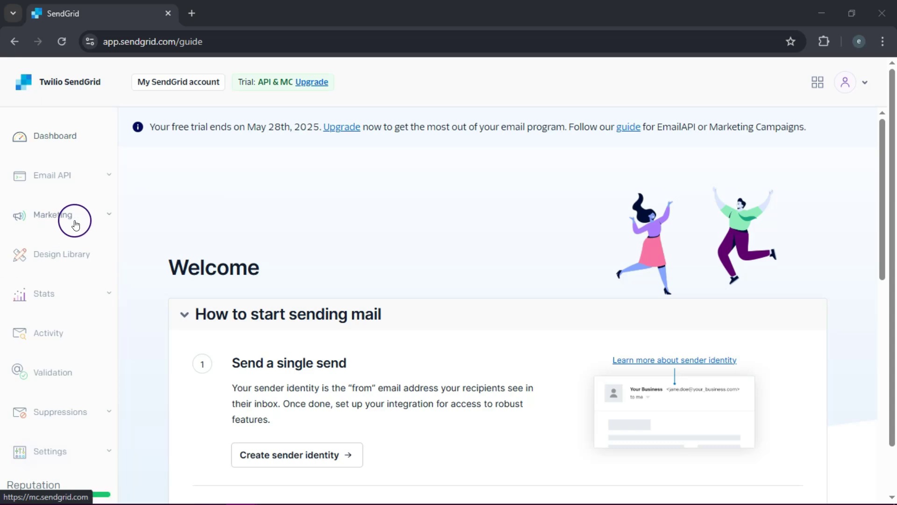
Go to Marketing > Single Sends and start a new Single Send
click(108, 215)
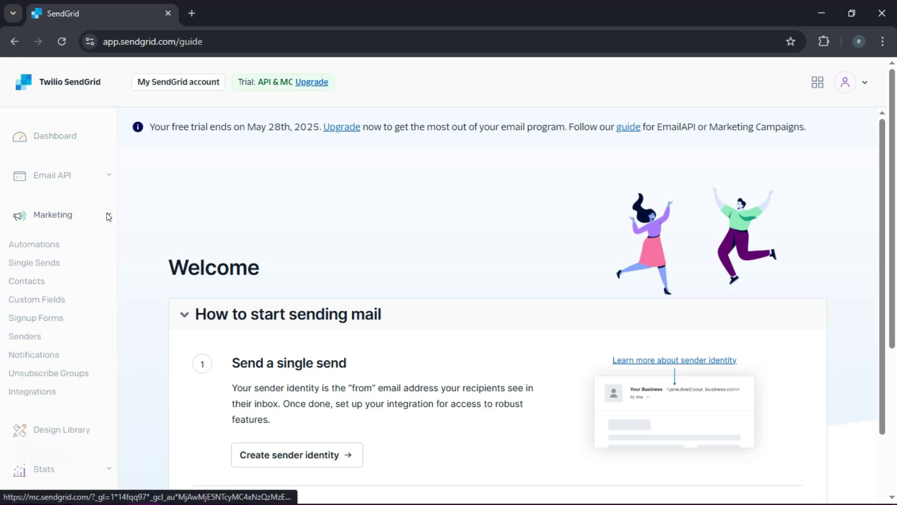
click(51, 262)
click(555, 187)
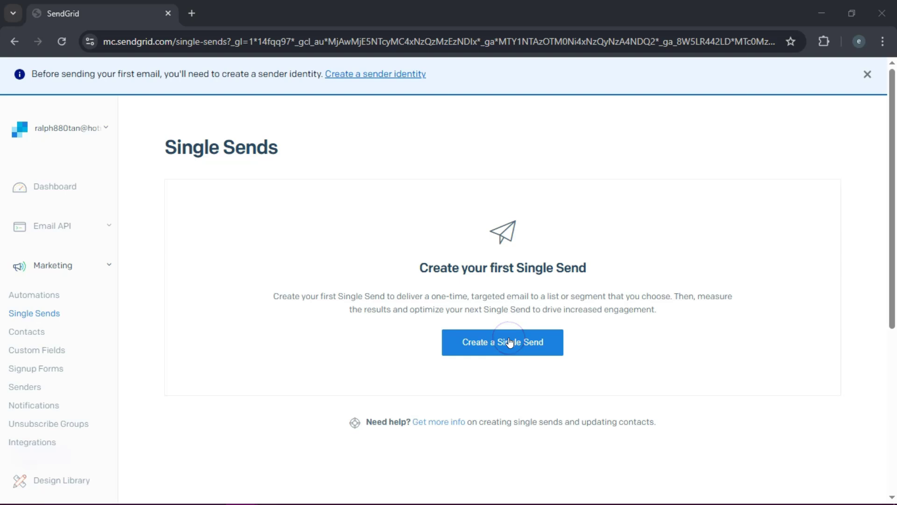
click(509, 342)
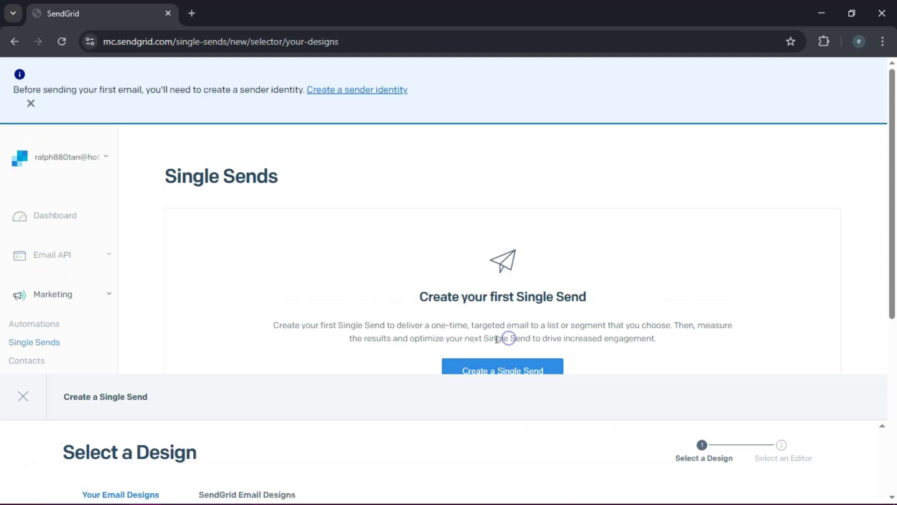
Browse the SendGrid Email Designs and select the Blank Template
click(74, 400)
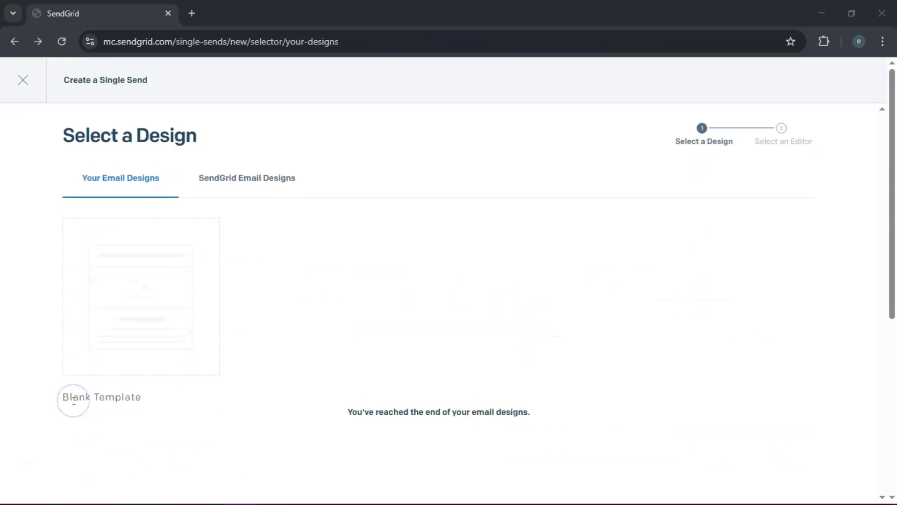
mouse_move(206, 315)
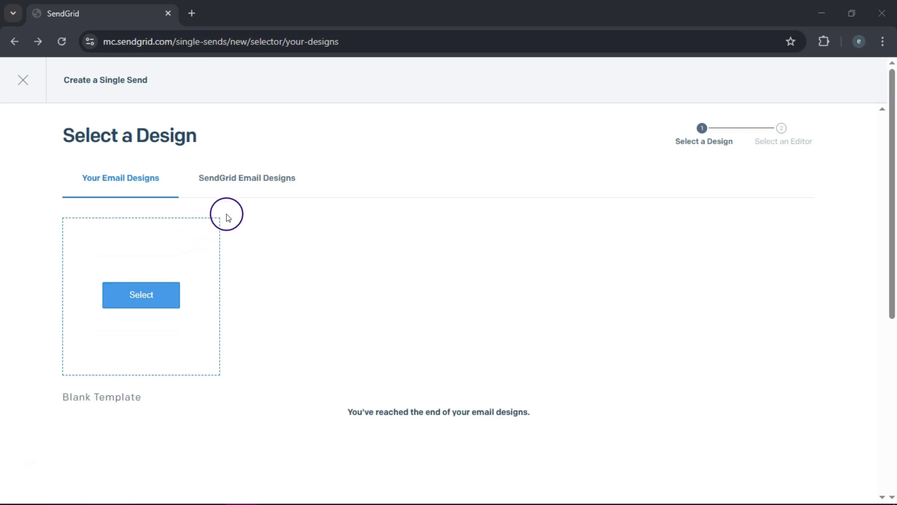
click(248, 185)
click(894, 140)
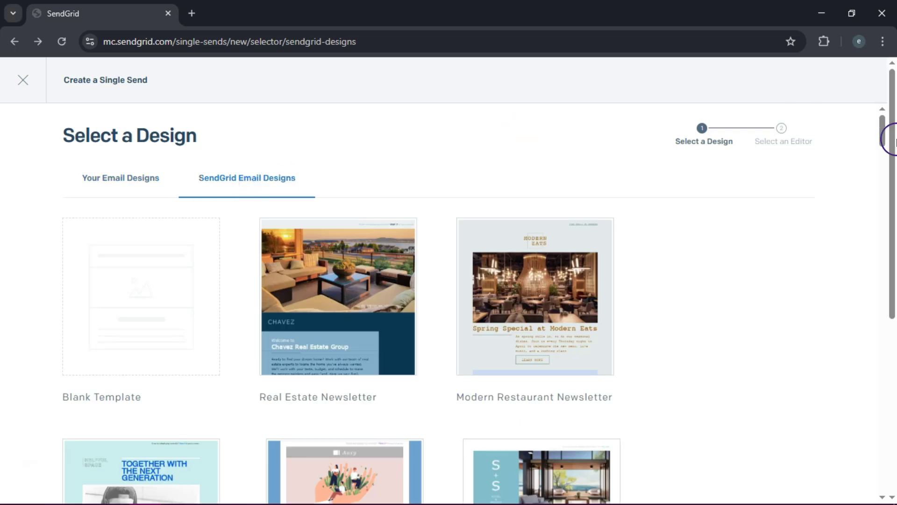
drag(893, 140, 883, 114)
click(237, 225)
mouse_move(161, 248)
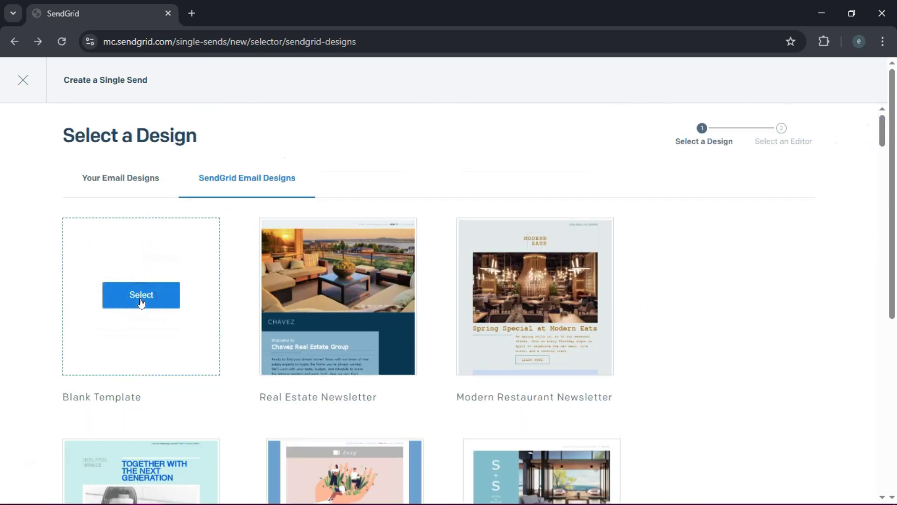
click(141, 296)
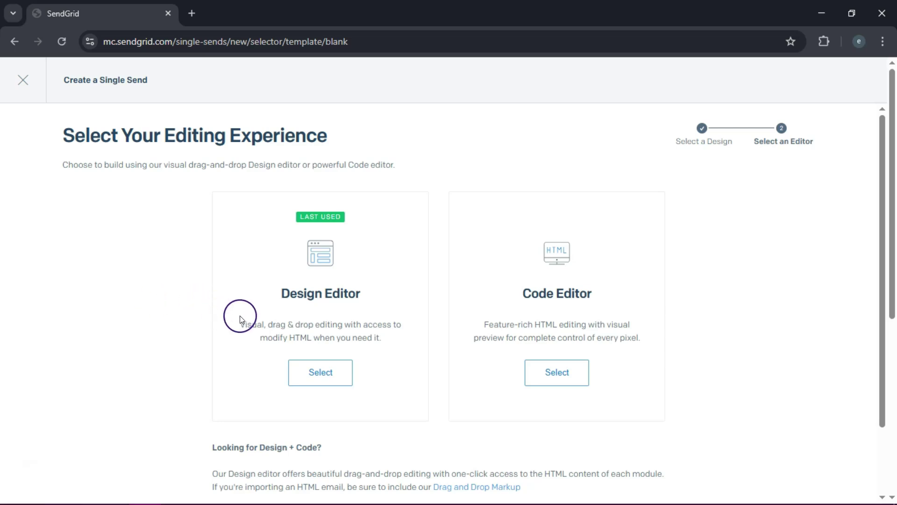
Start the blank Single Send in the Design Editor and review its name, sender and recipient-list fields
click(327, 372)
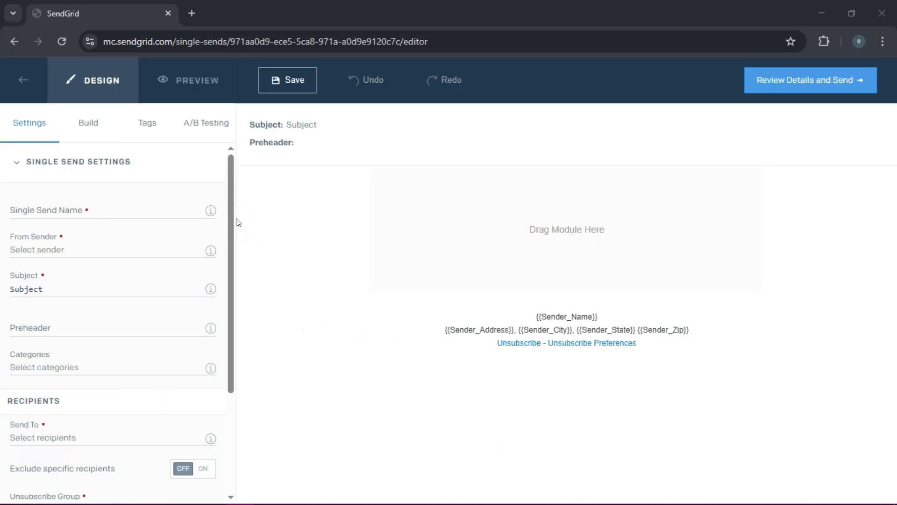
click(27, 212)
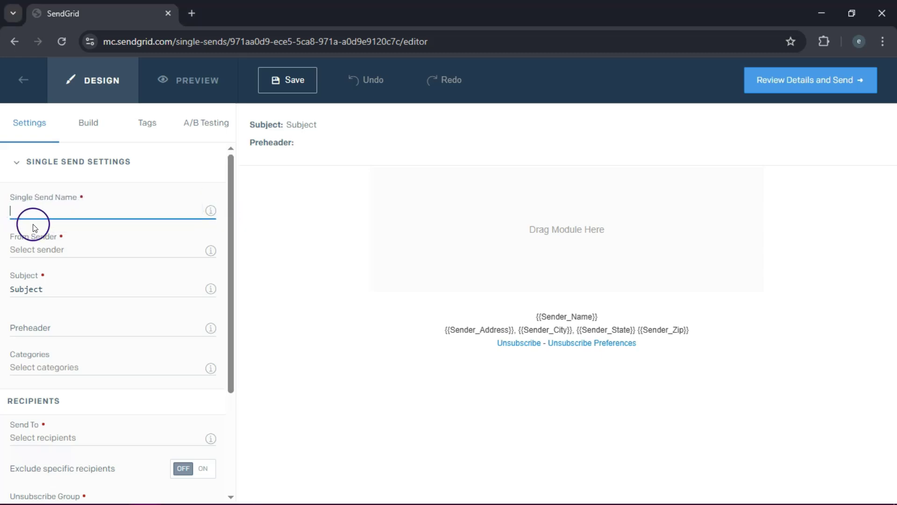
click(35, 251)
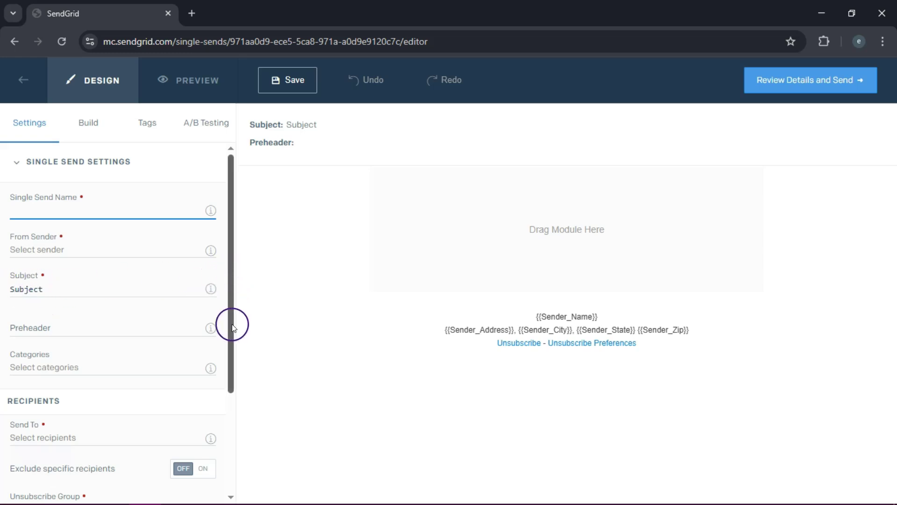
drag(232, 322, 231, 392)
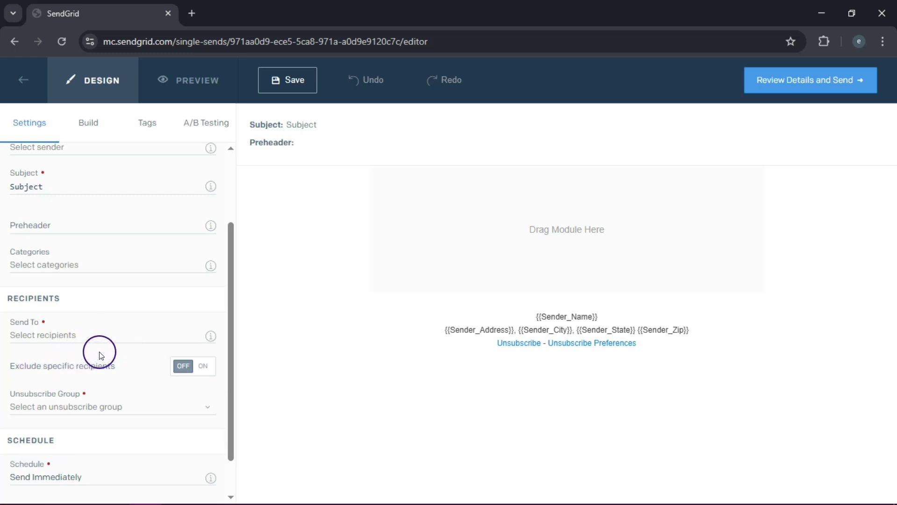
click(106, 336)
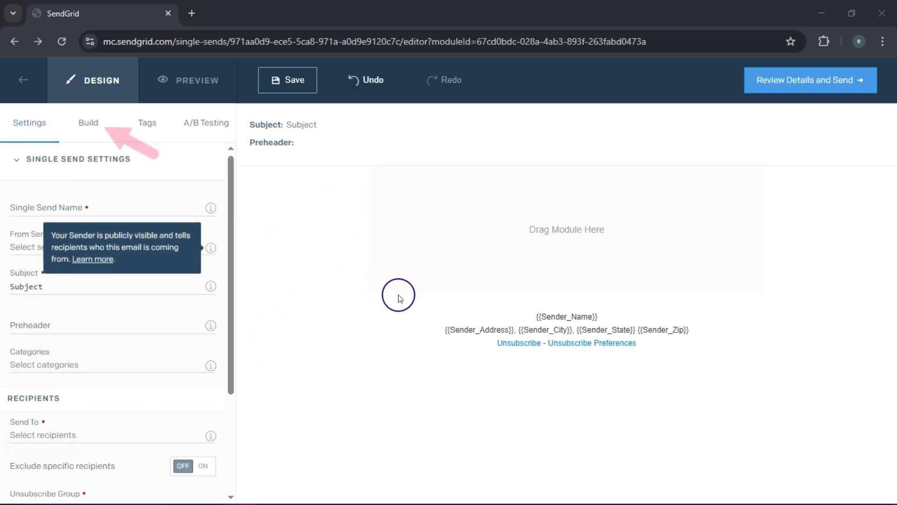
Place an empty Image module at the top of the email, skip the Image Library, and add a Text module below
click(103, 122)
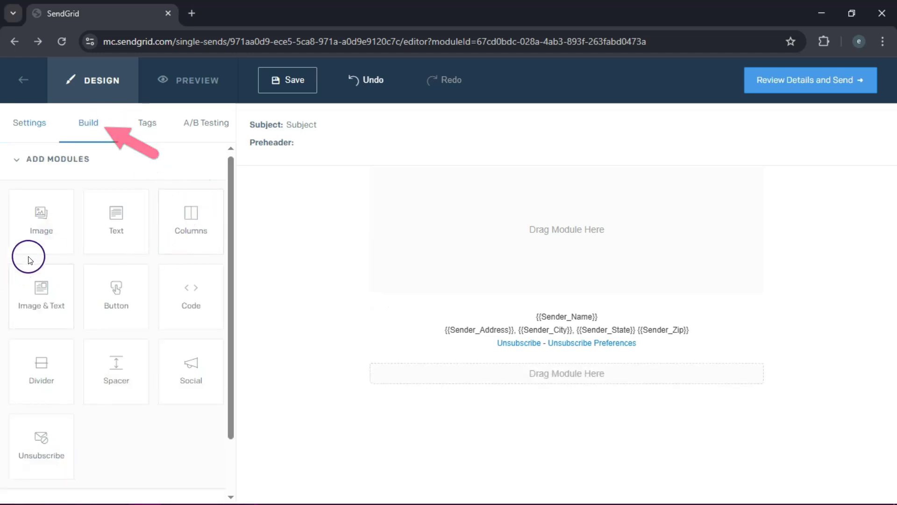
drag(42, 239, 499, 227)
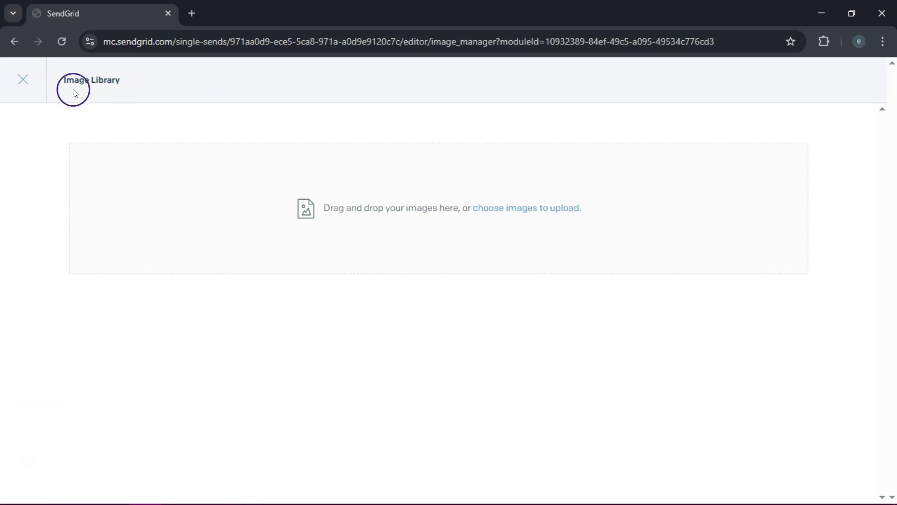
click(12, 87)
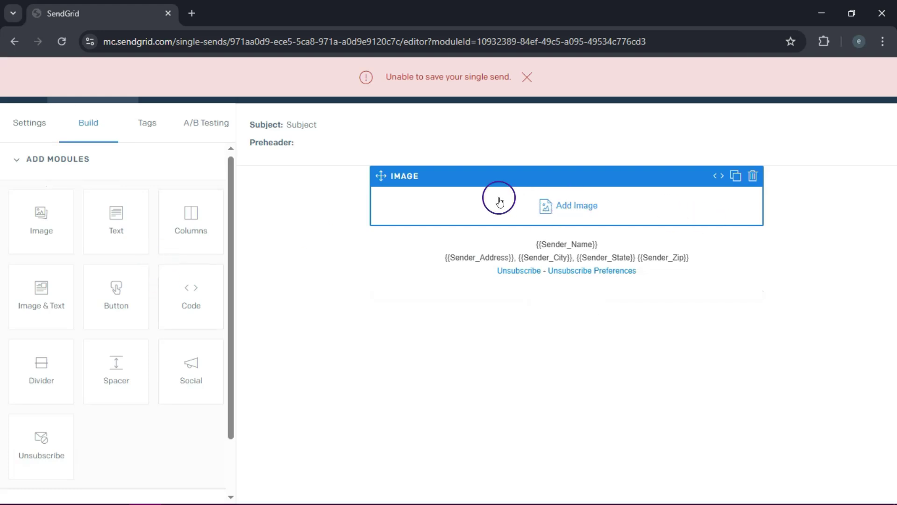
drag(110, 240, 492, 286)
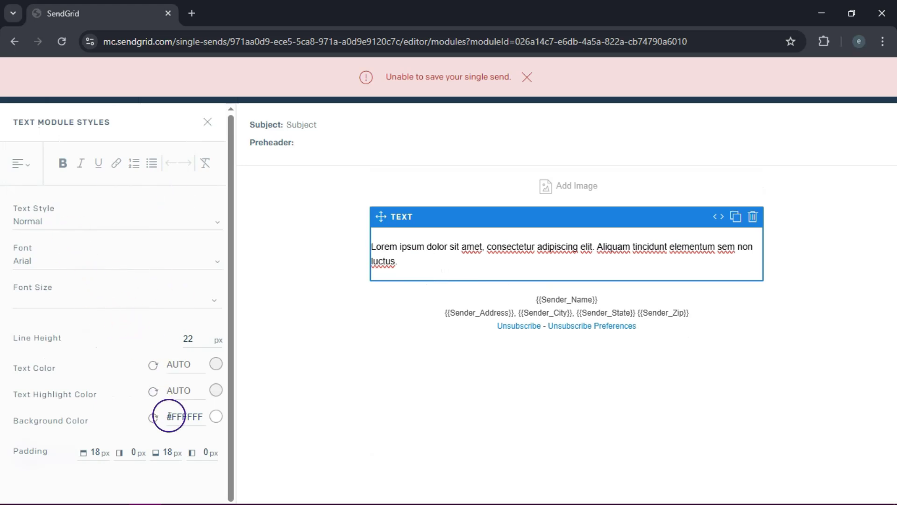
Add a Button module below the text, labelled 'Click for more information'
click(206, 123)
drag(114, 299, 579, 363)
click(73, 168)
key(BackSpace)
key(BackSpace)
key(BackSpace)
key(BackSpace)
key(BackSpace)
key(BackSpace)
key(BackSpace)
key(BackSpace)
key(BackSpace)
key(BackSpace)
key(BackSpace)
text(Cl)
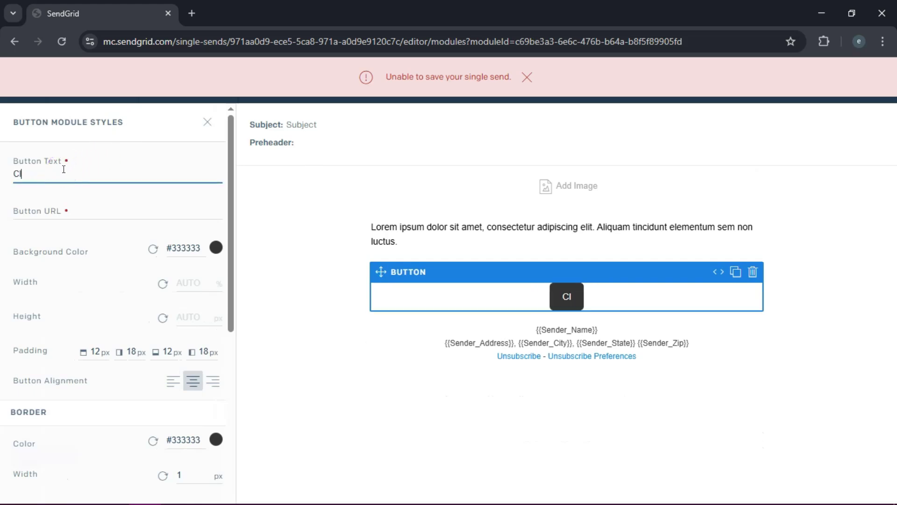
text(ick for more ino)
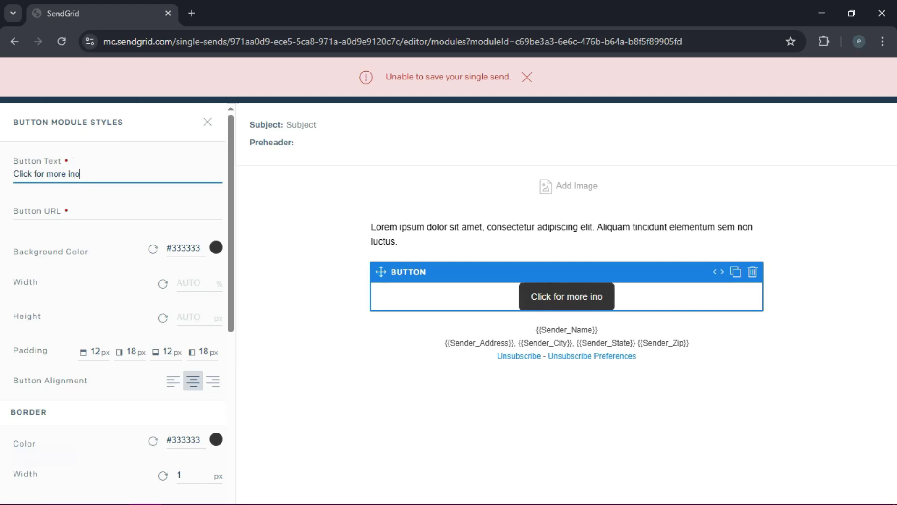
key(BackSpace)
text(formation)
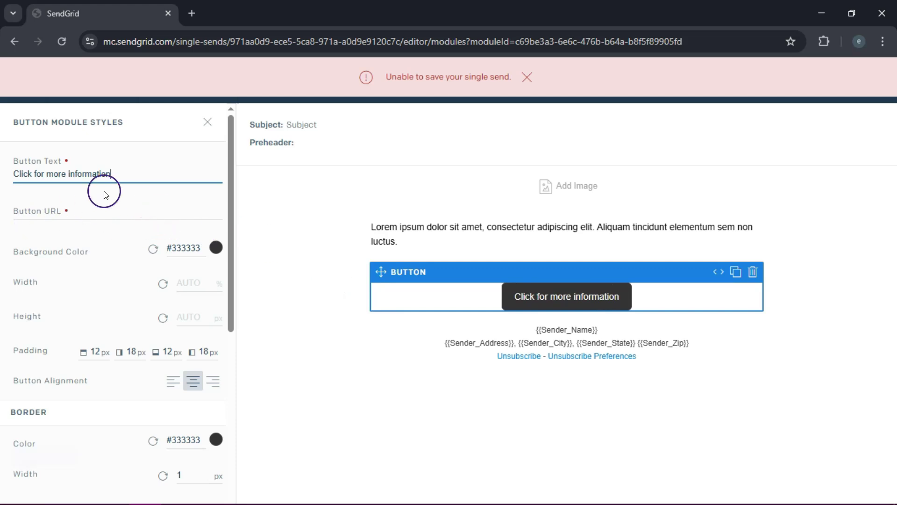
click(216, 248)
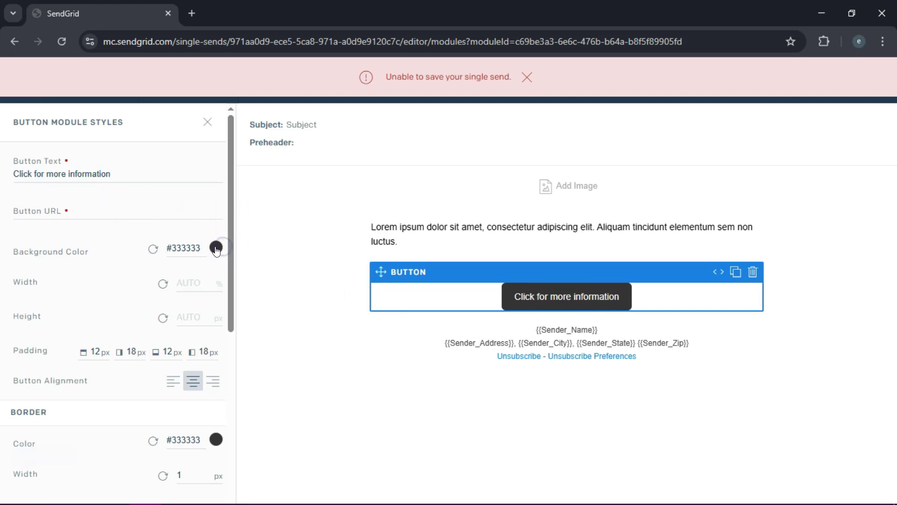
Change the button's background colour to red #EF2525
click(216, 248)
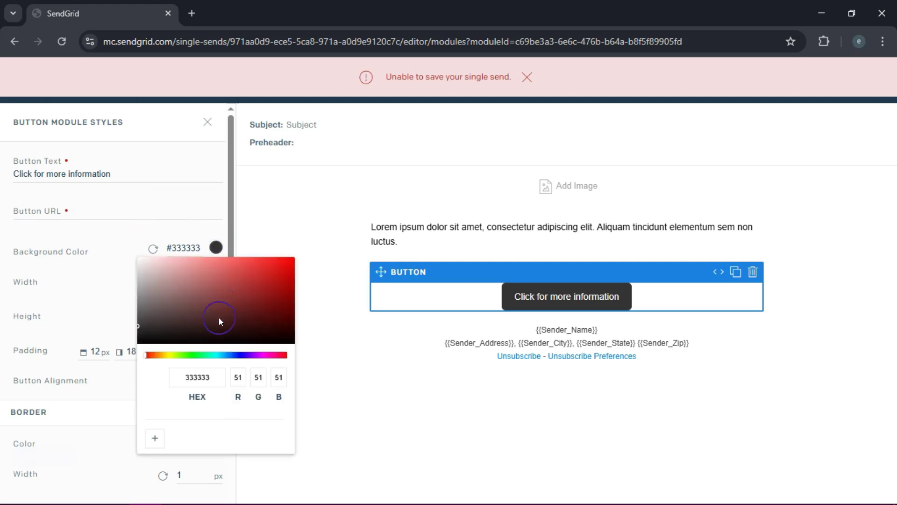
click(150, 270)
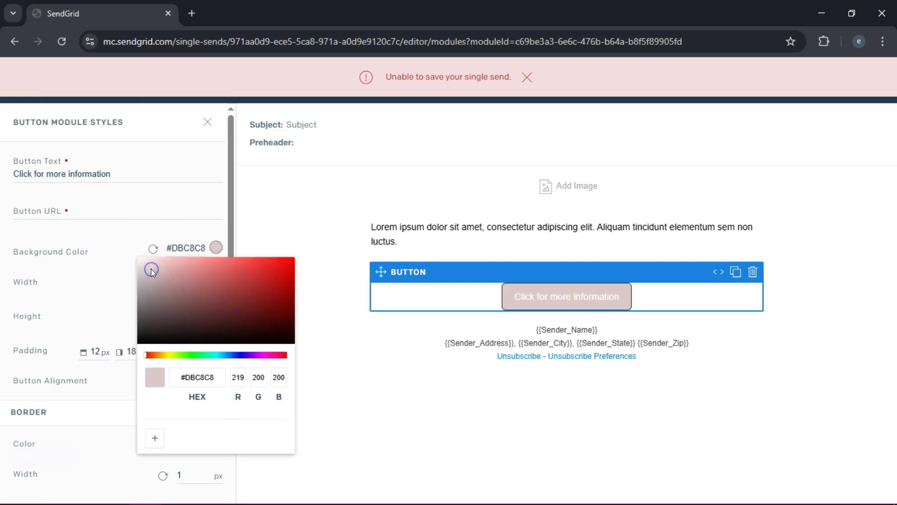
drag(234, 271, 271, 263)
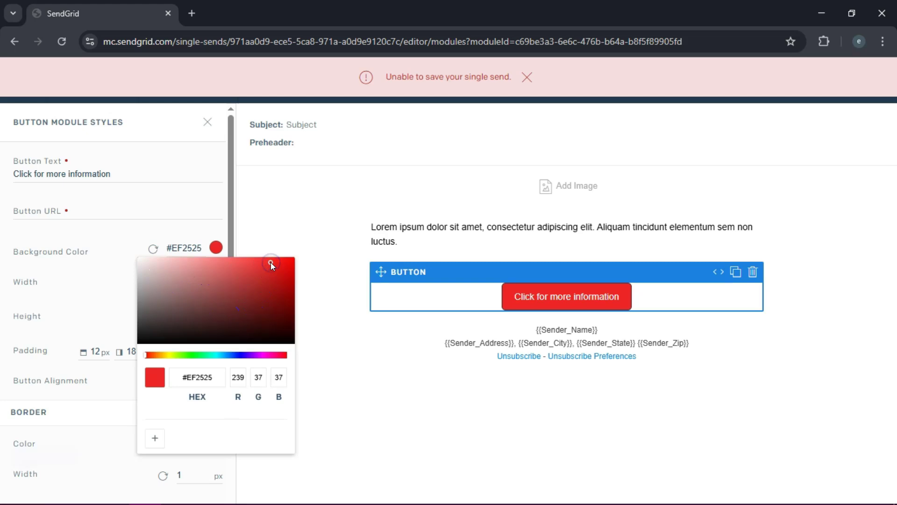
click(361, 355)
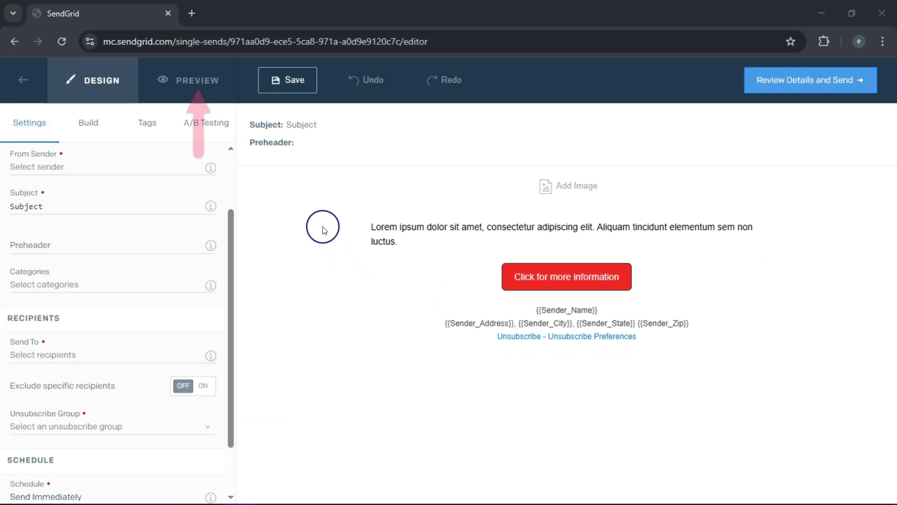
click(195, 74)
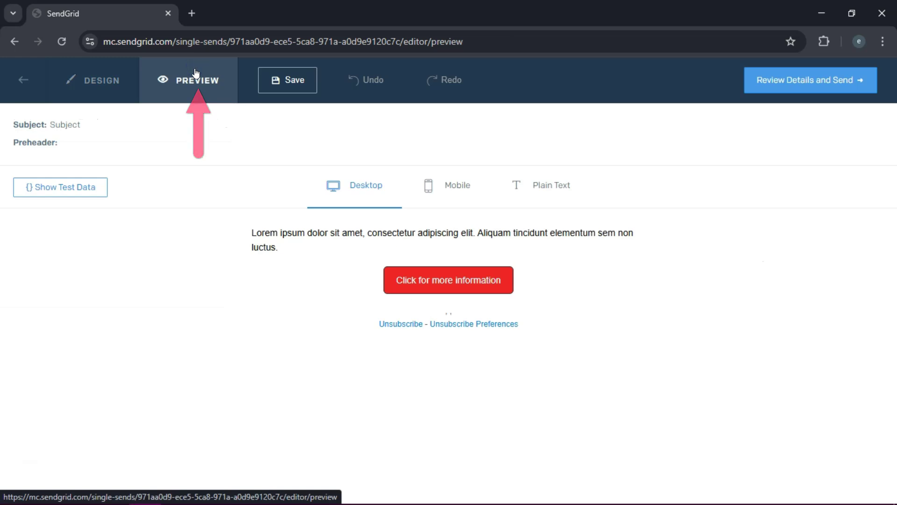
click(447, 189)
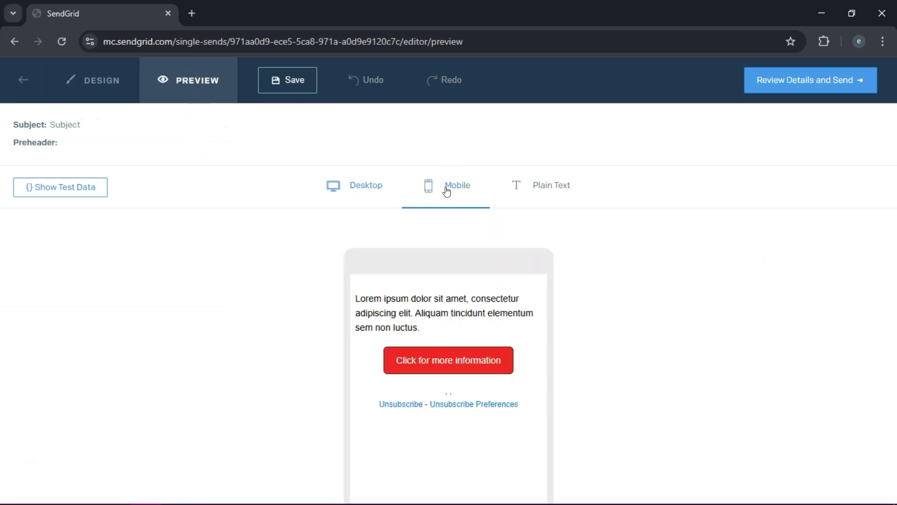
click(569, 179)
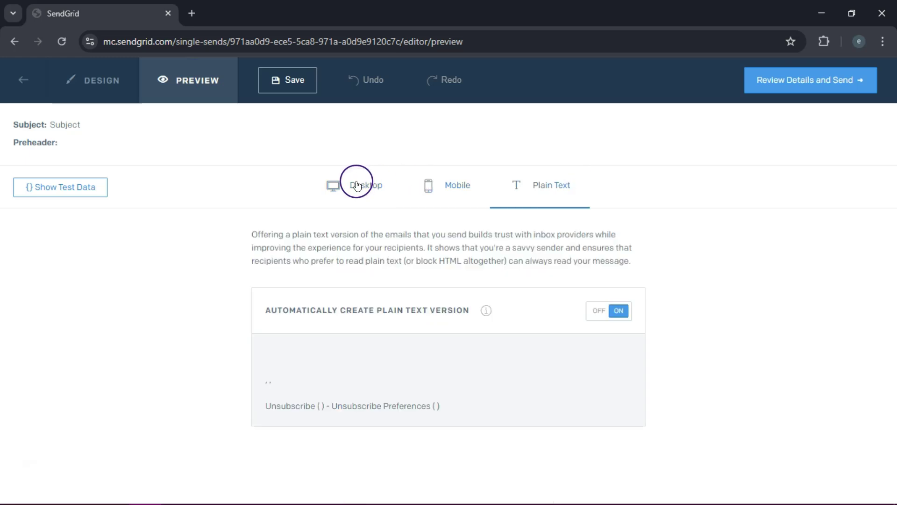
click(357, 186)
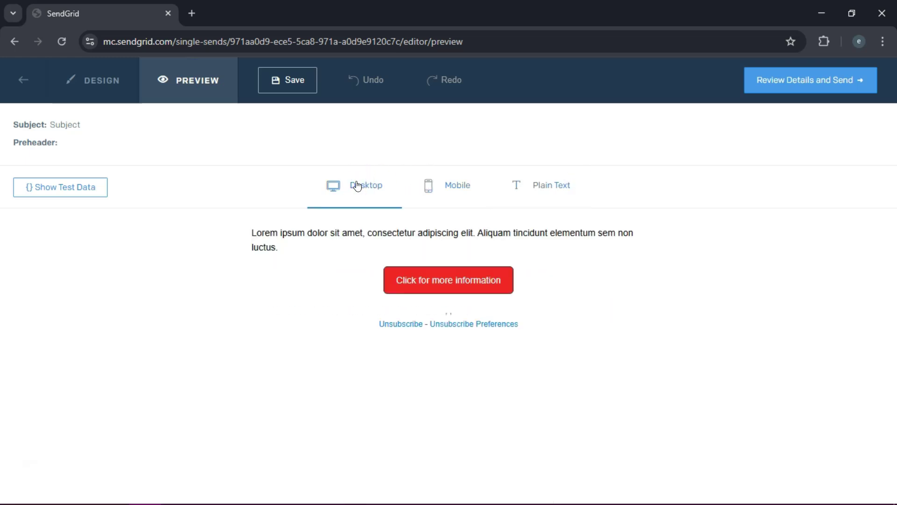
click(107, 89)
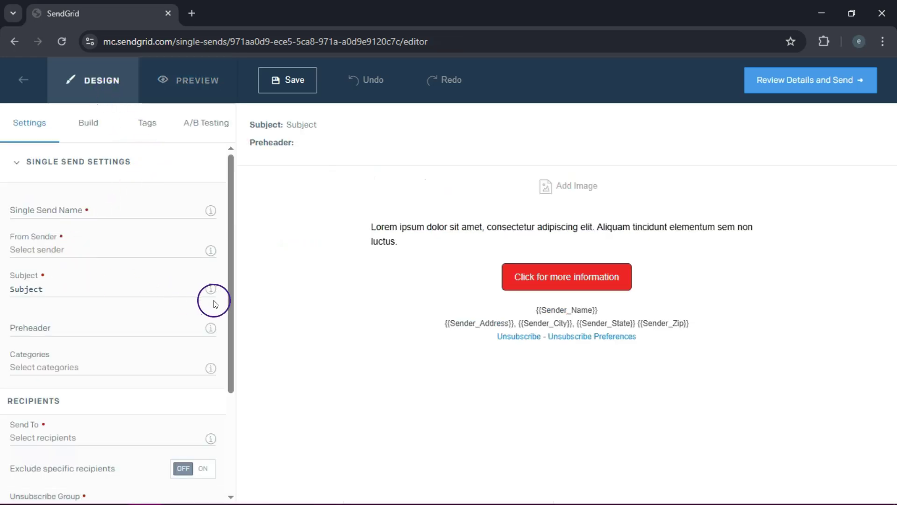
drag(231, 292, 230, 390)
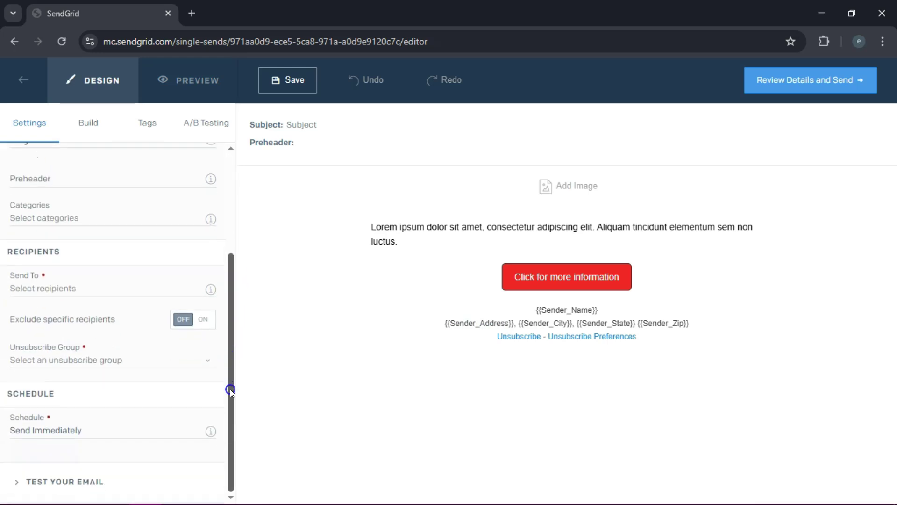
click(820, 86)
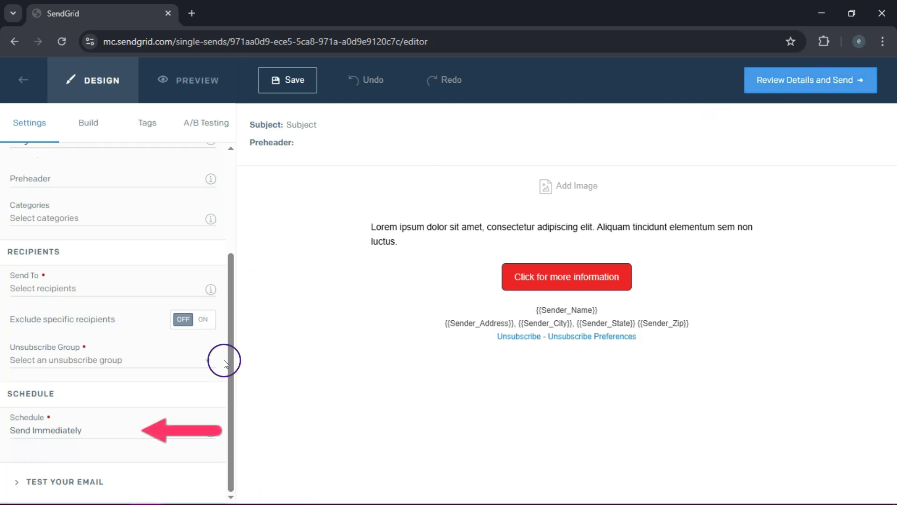
click(174, 429)
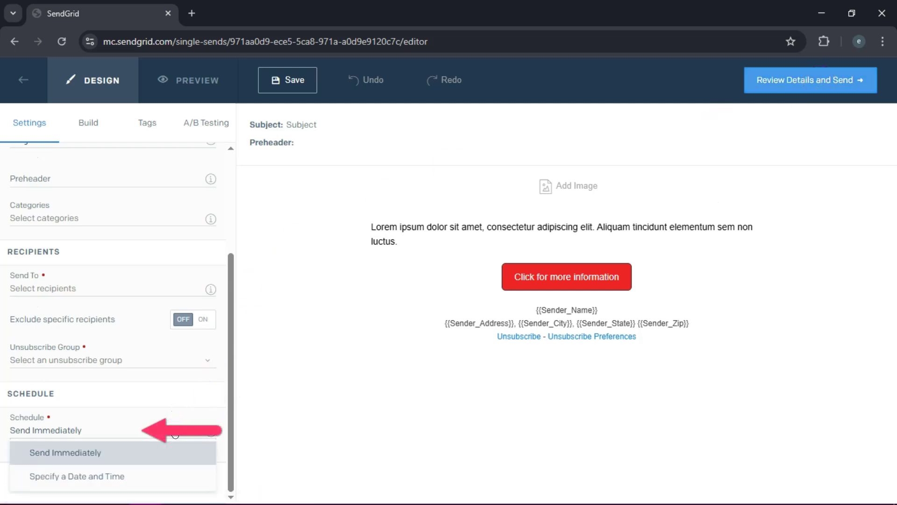
click(157, 449)
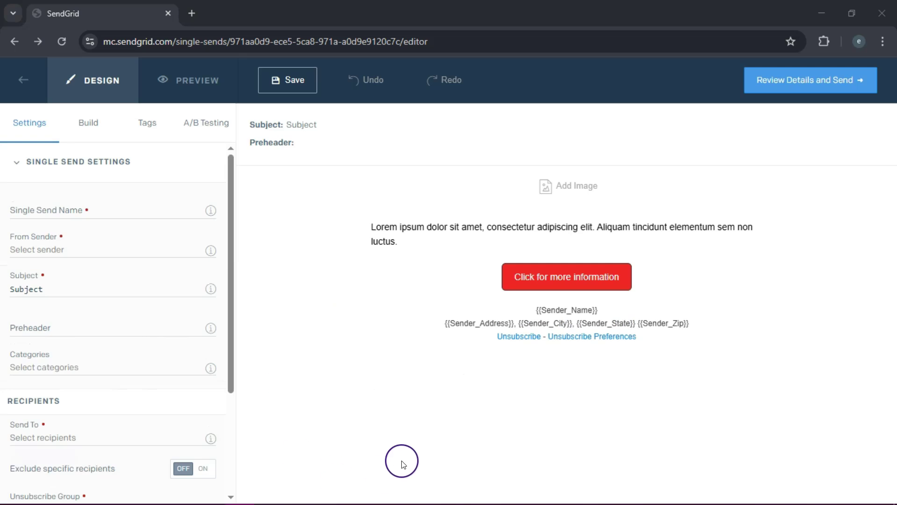
click(822, 88)
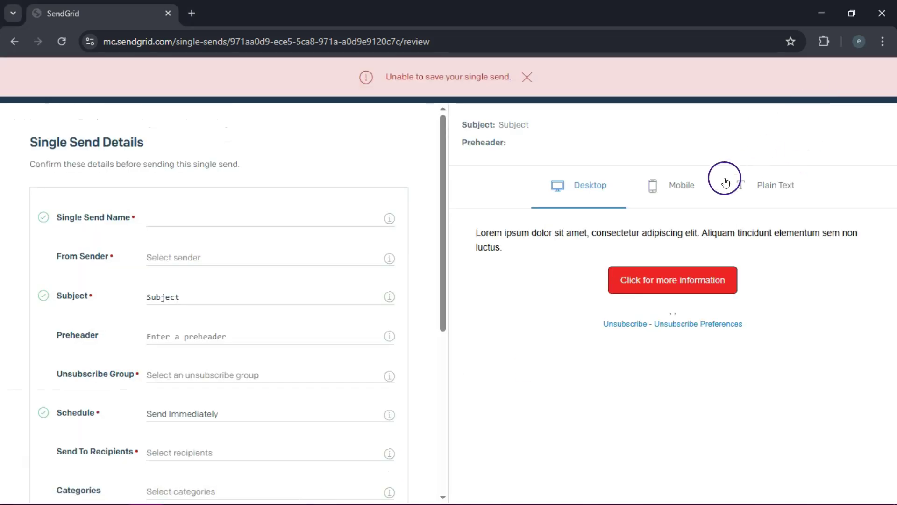
Dismiss the unable-to-save warning banner on the Single Send review page
click(525, 76)
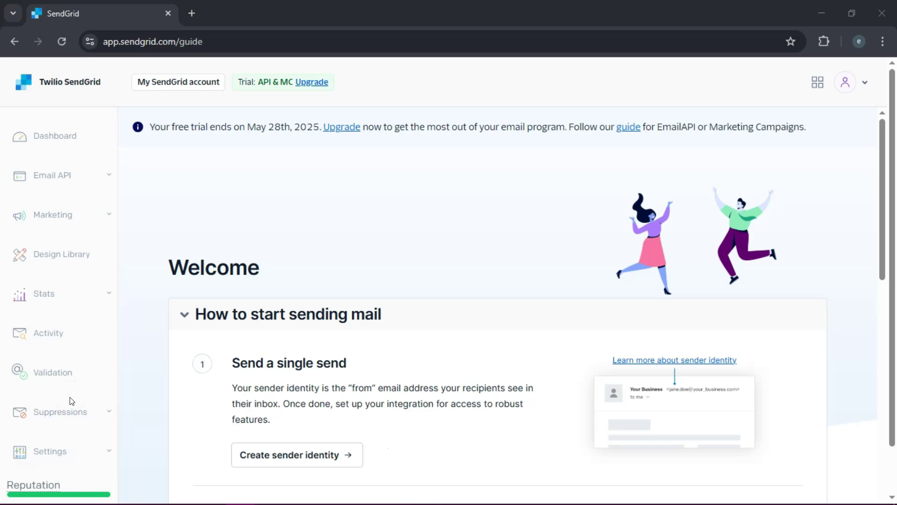
Expand Stats in the sidebar, view the Statistics Overview, then try Category Stats
click(98, 295)
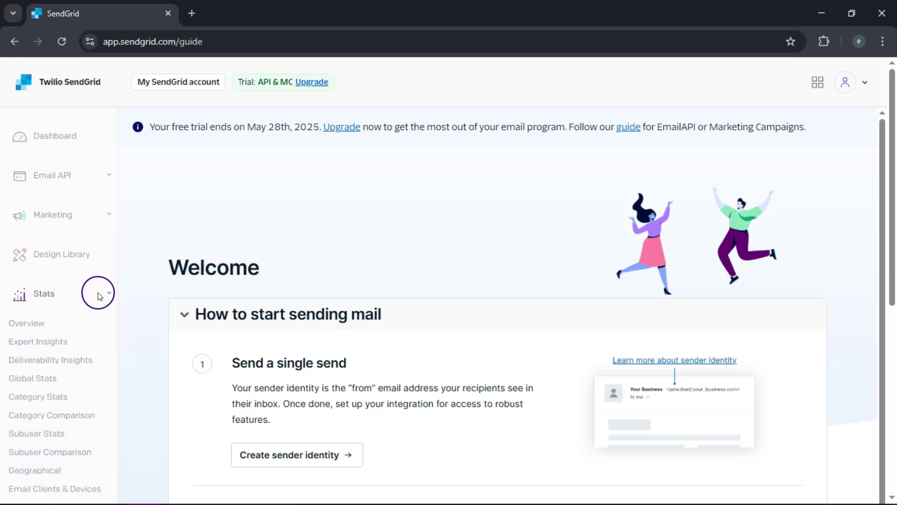
click(40, 322)
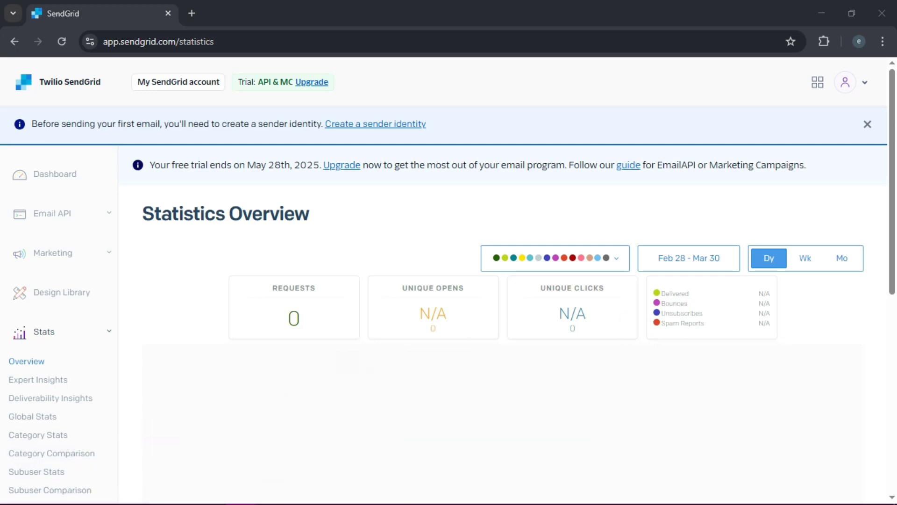
click(75, 435)
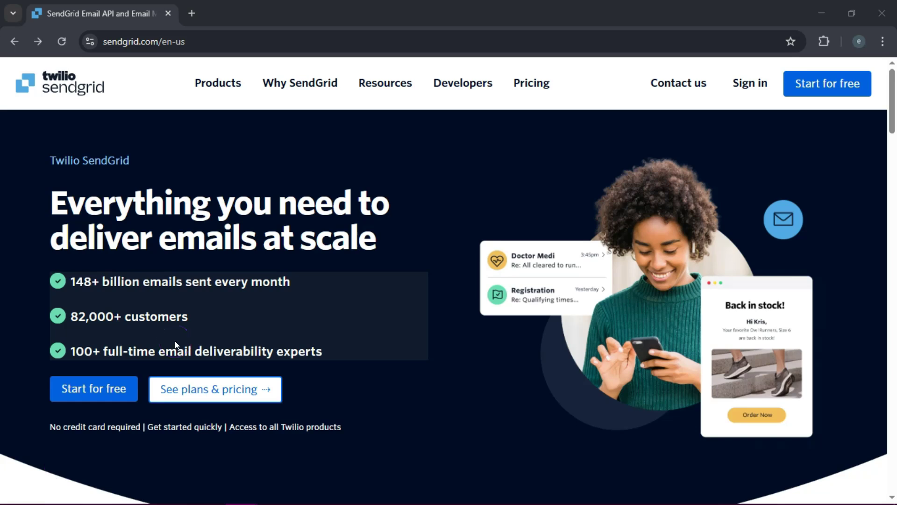
Open 'See plans & pricing' and scroll through the Free Trial, Essentials, Pro and Premier plan comparison
click(215, 395)
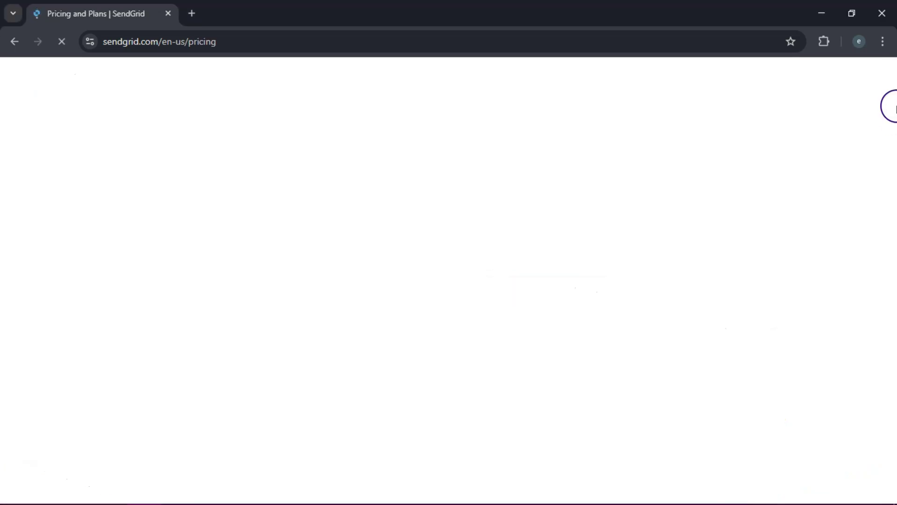
scroll(892, 182, down, 10)
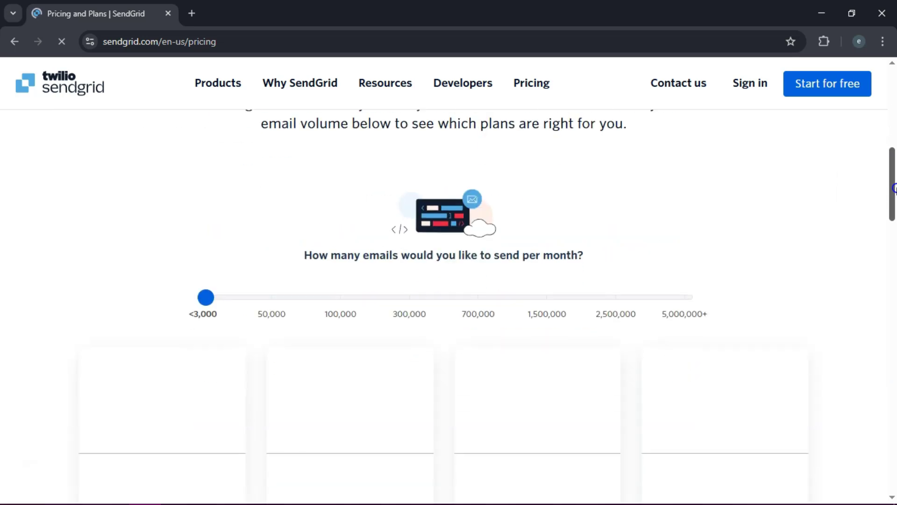
scroll(893, 199, down, 2)
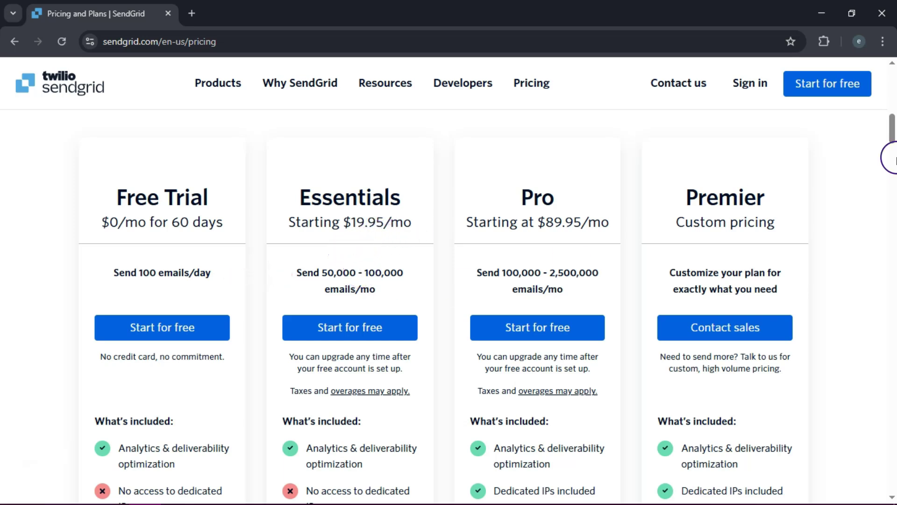
drag(892, 134, 893, 144)
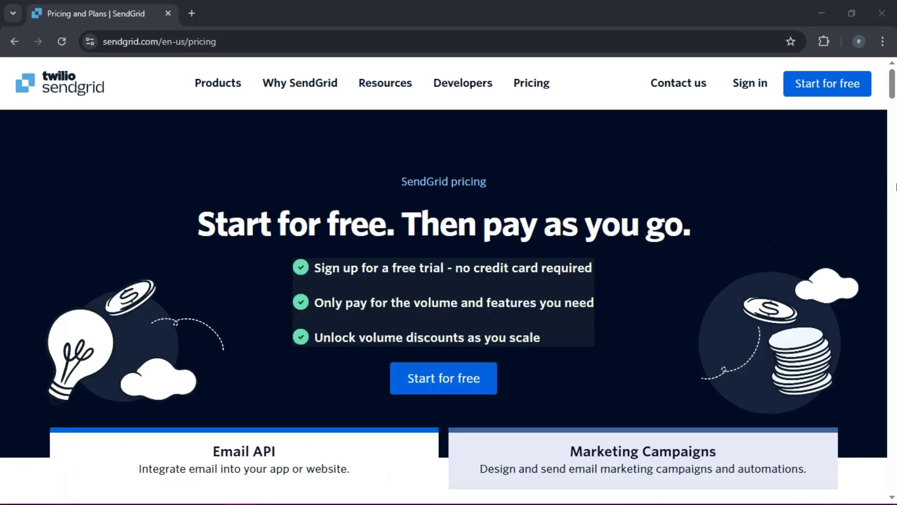
drag(892, 84, 894, 120)
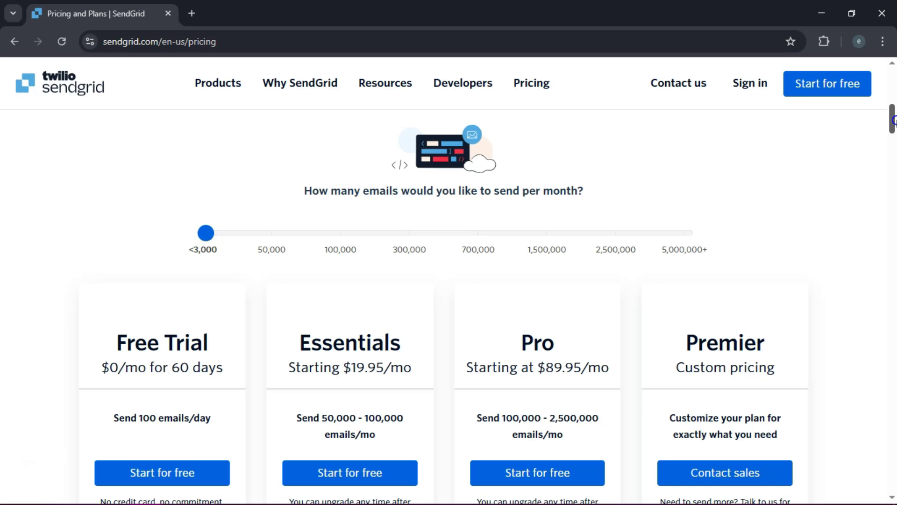
drag(894, 121, 894, 126)
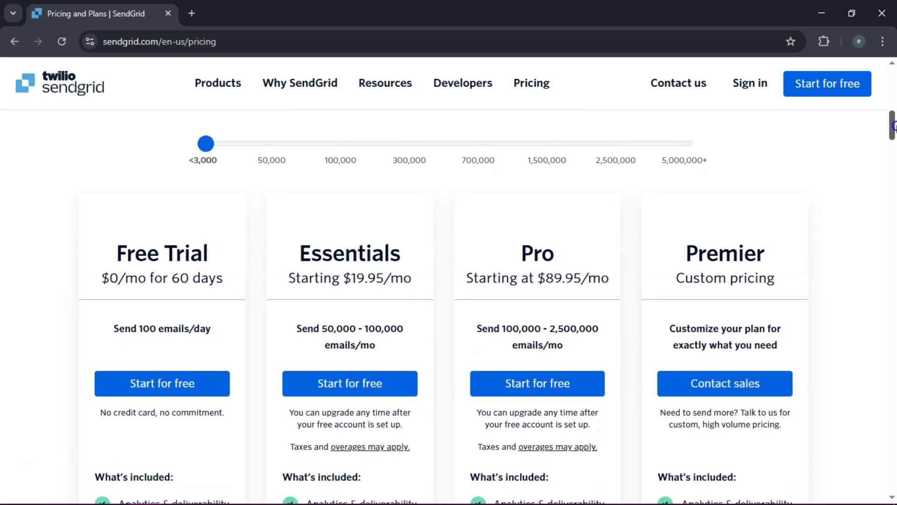
drag(894, 126, 894, 179)
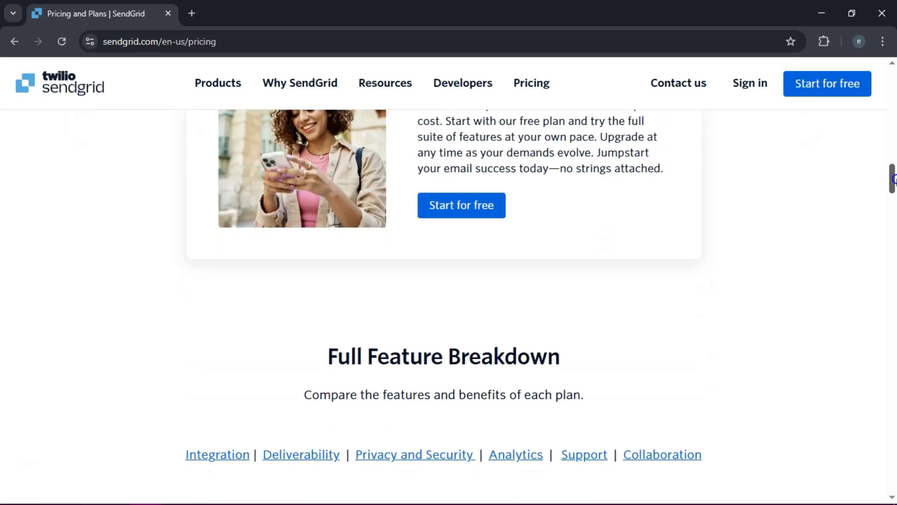
drag(893, 179, 893, 70)
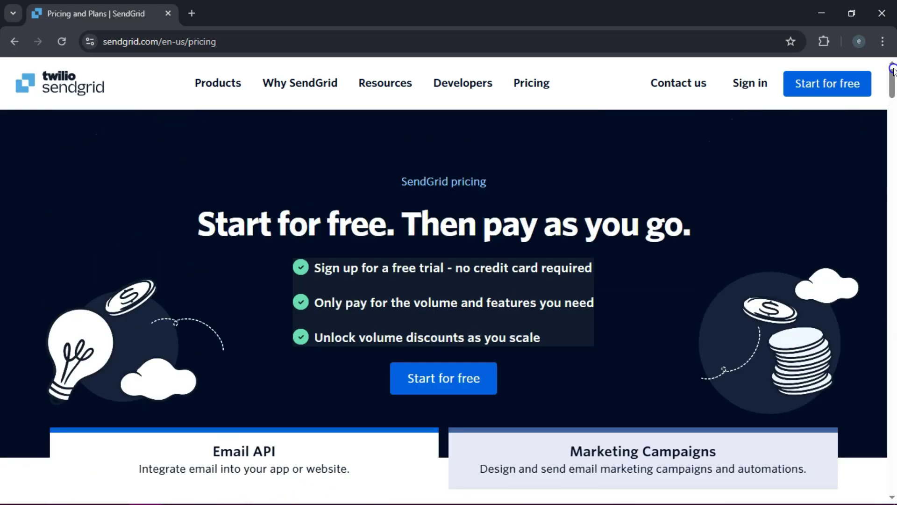